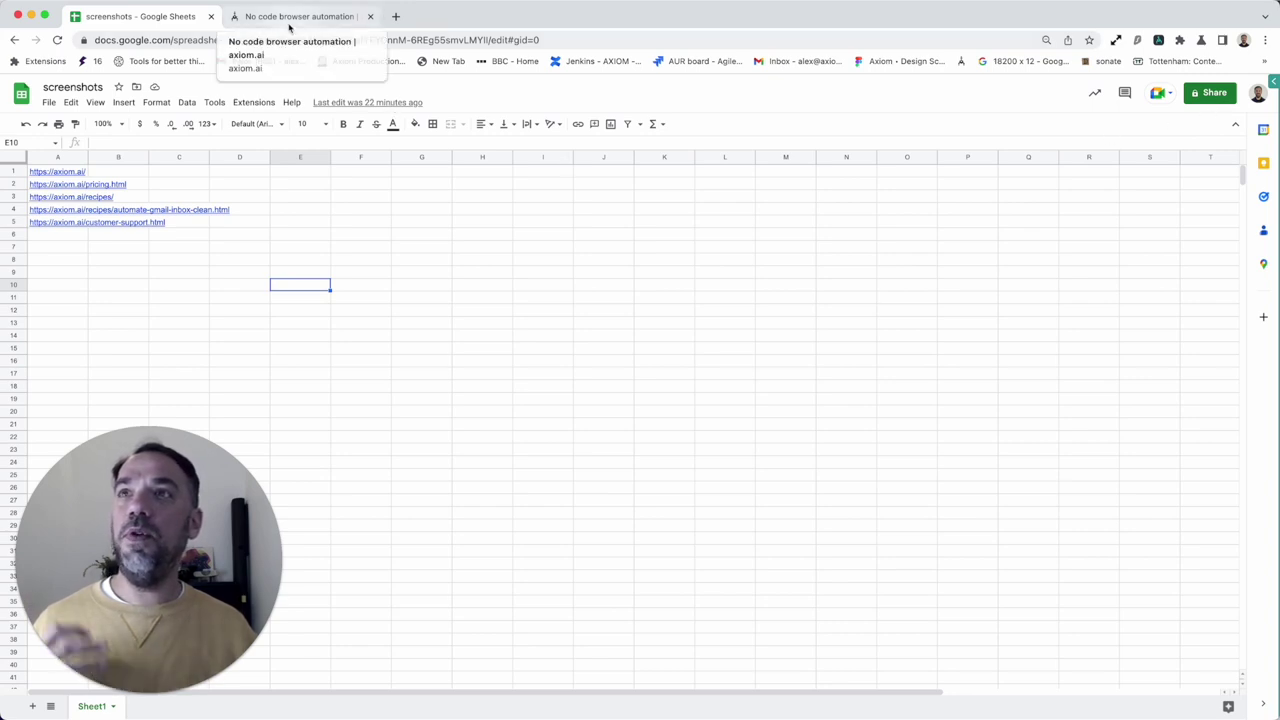
# Step: Review the page URLs listed in the screenshots spreadsheet and the axiom.ai website they point to
pyautogui.moveTo(52, 173)
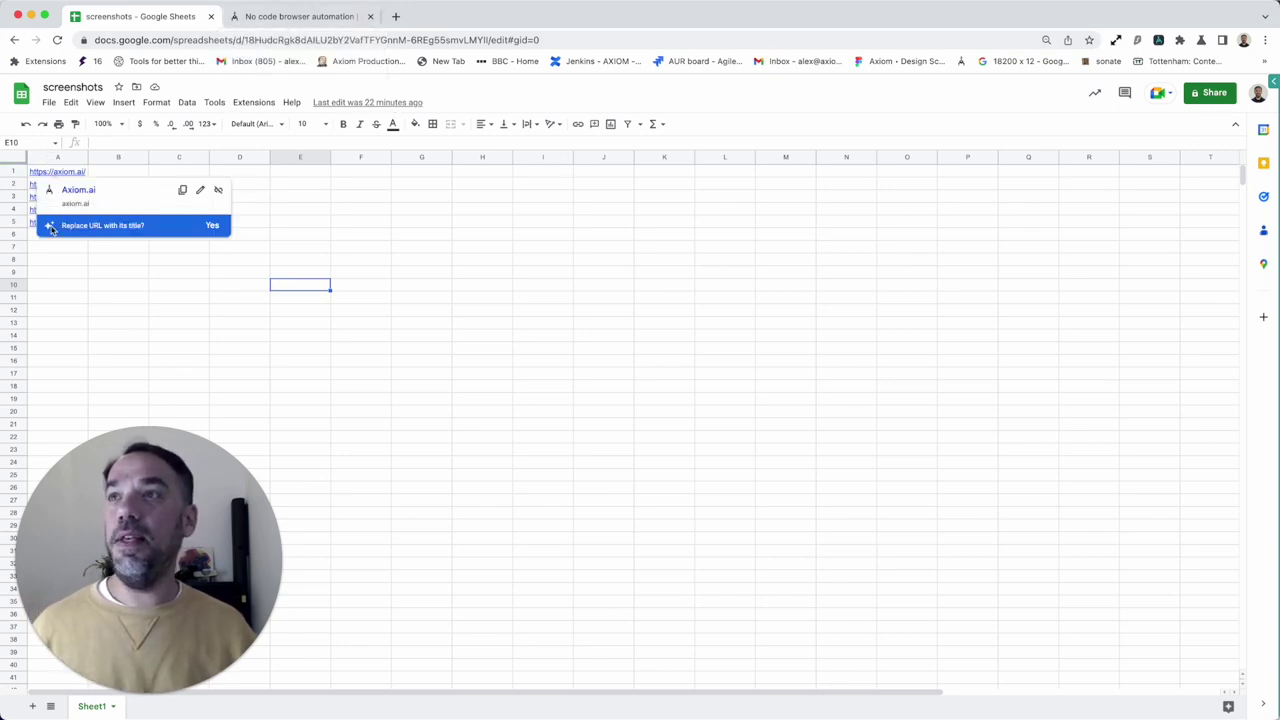
pyautogui.click(258, 27)
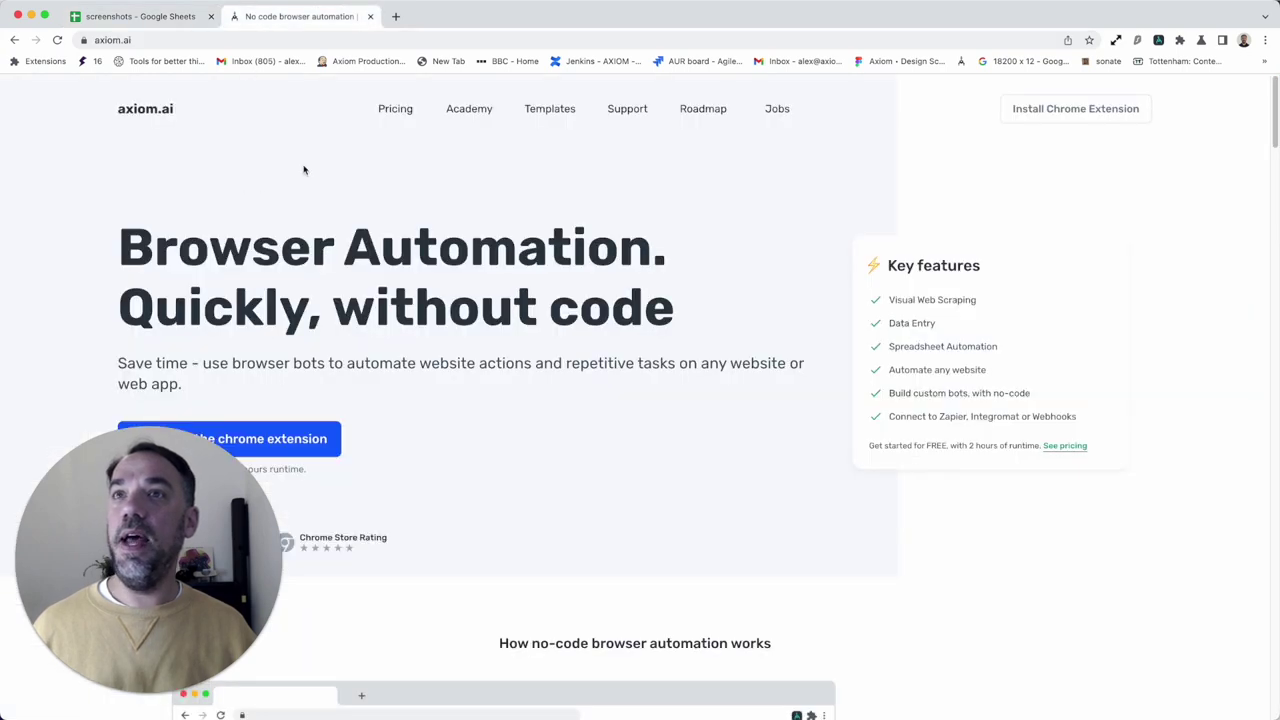
pyautogui.click(163, 16)
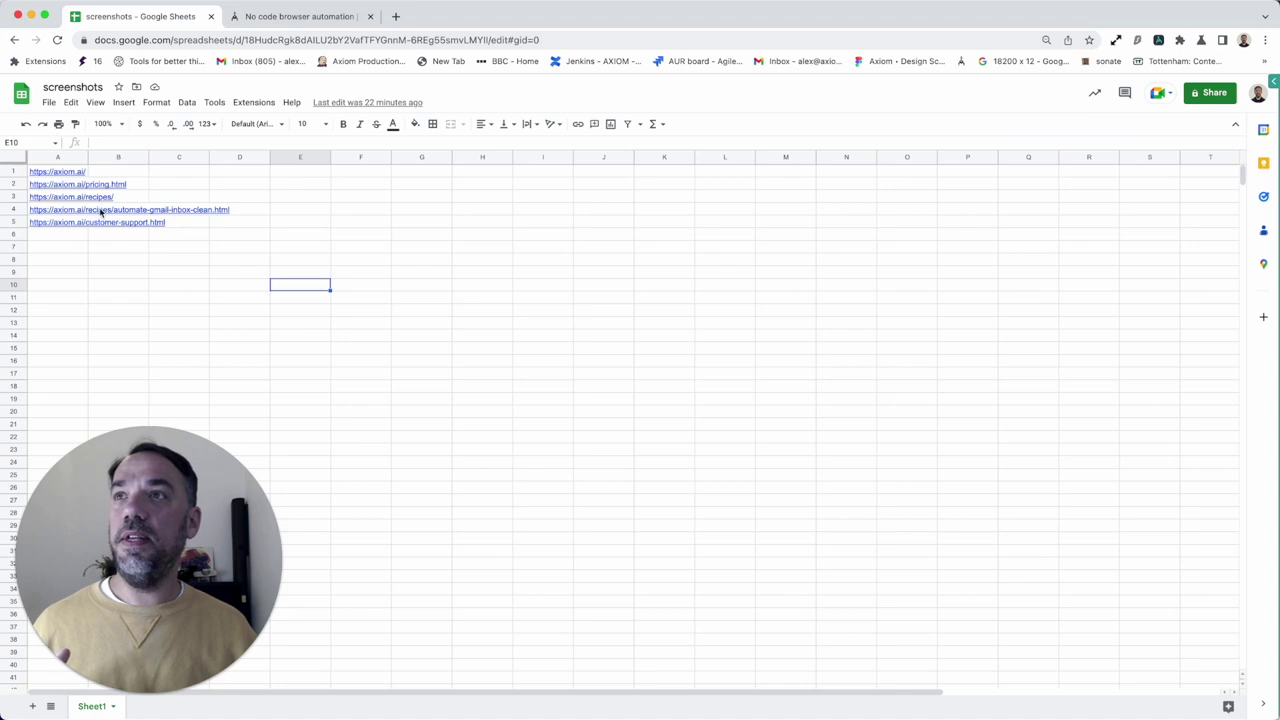
pyautogui.click(270, 22)
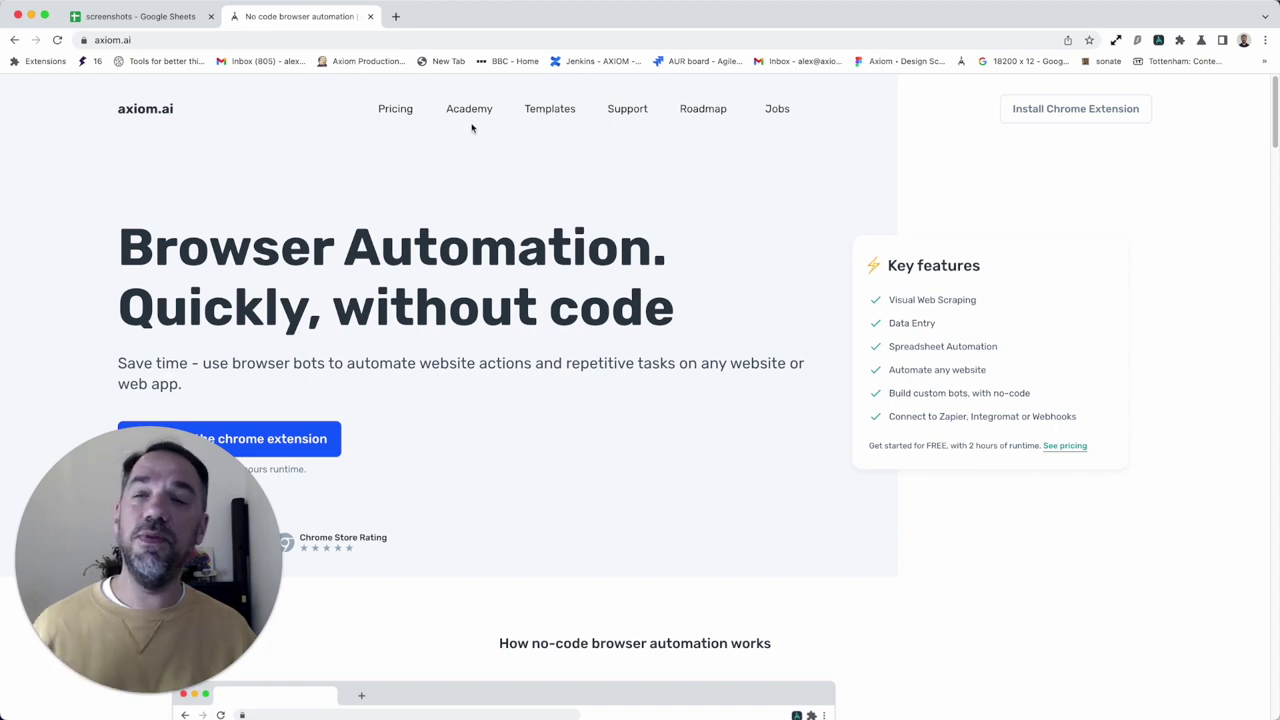
pyautogui.moveTo(473, 121)
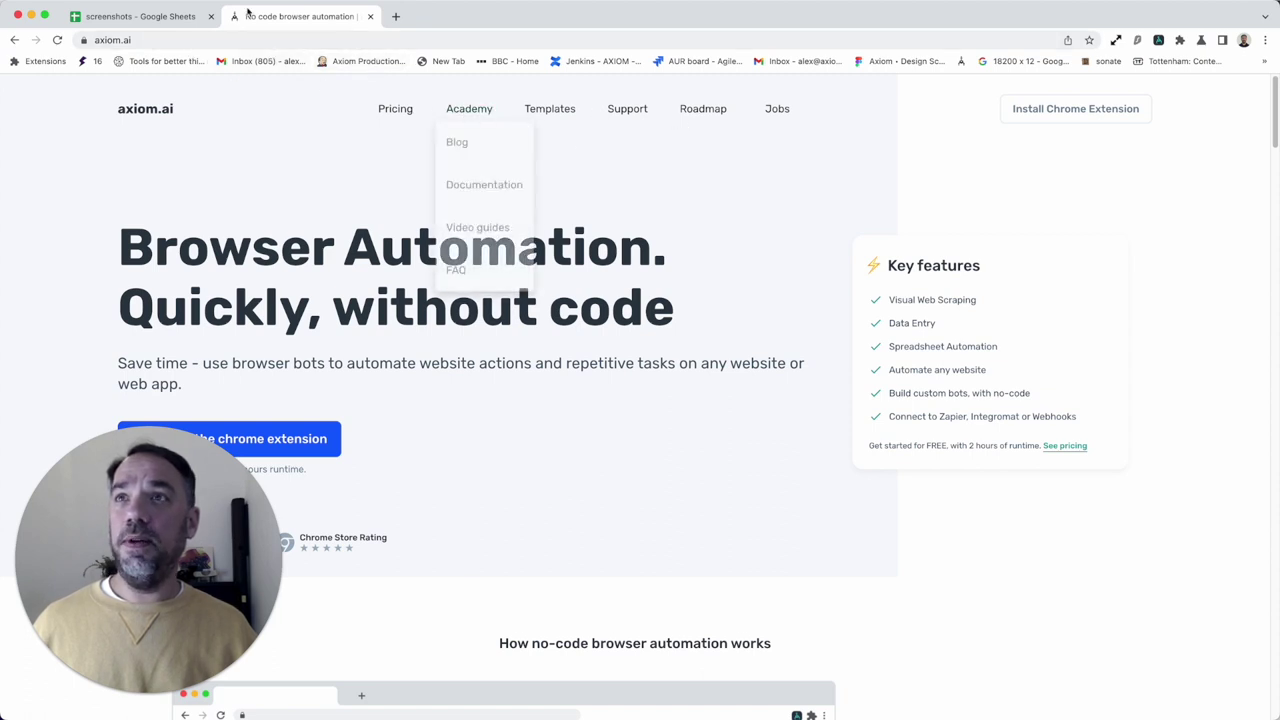
pyautogui.click(150, 16)
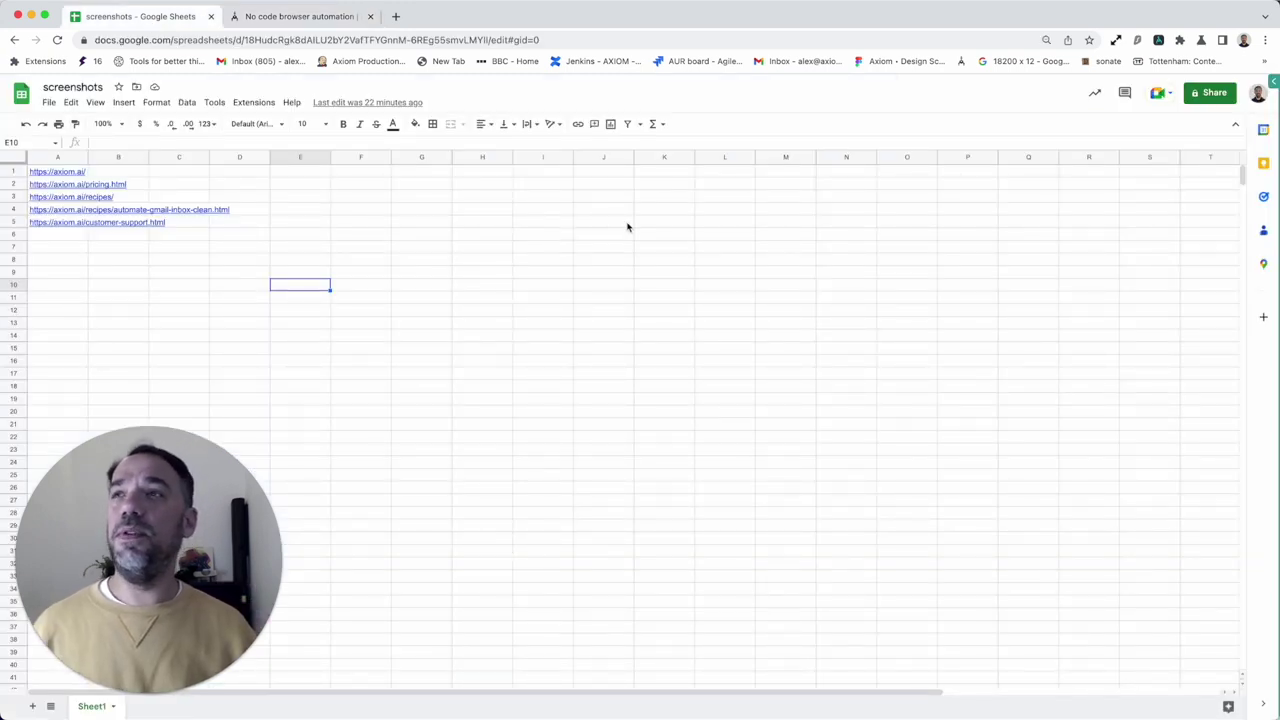
# Step: Set the Screen Shots automation's Google Sheet reading step to the screenshots spreadsheet, Sheet1, and check its output preview
pyautogui.click(1273, 81)
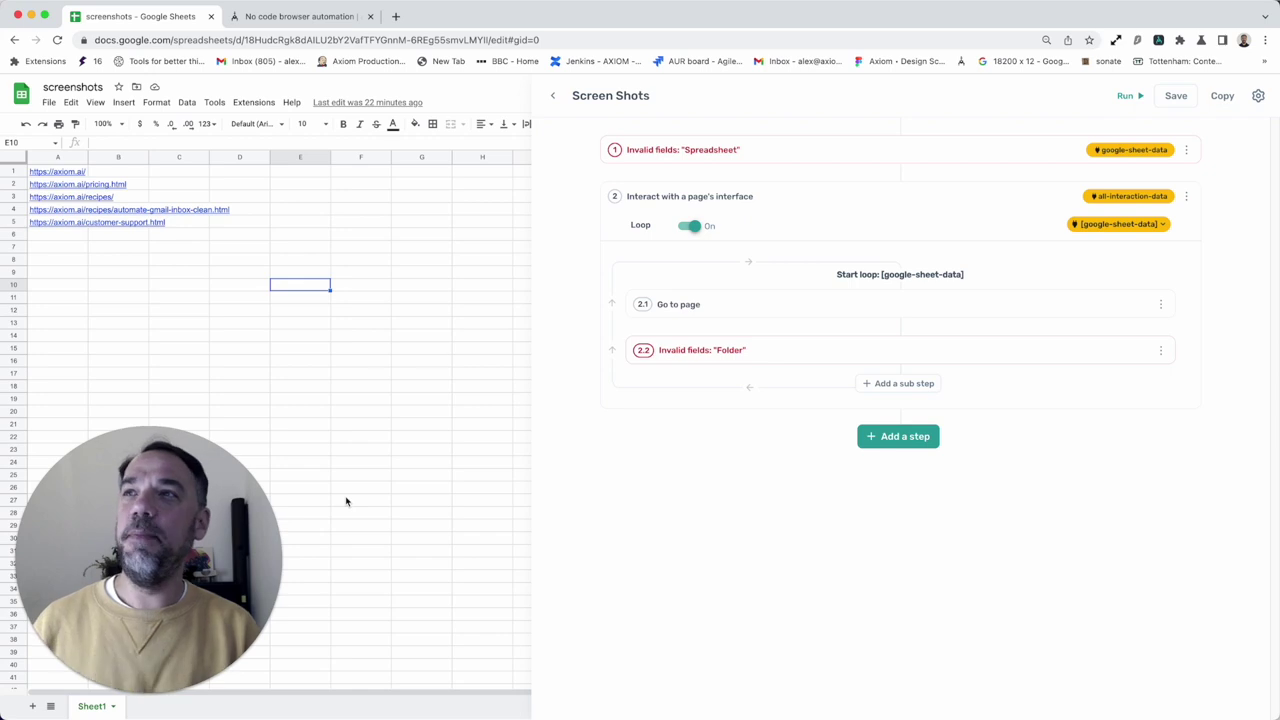
pyautogui.click(791, 166)
pyautogui.click(858, 220)
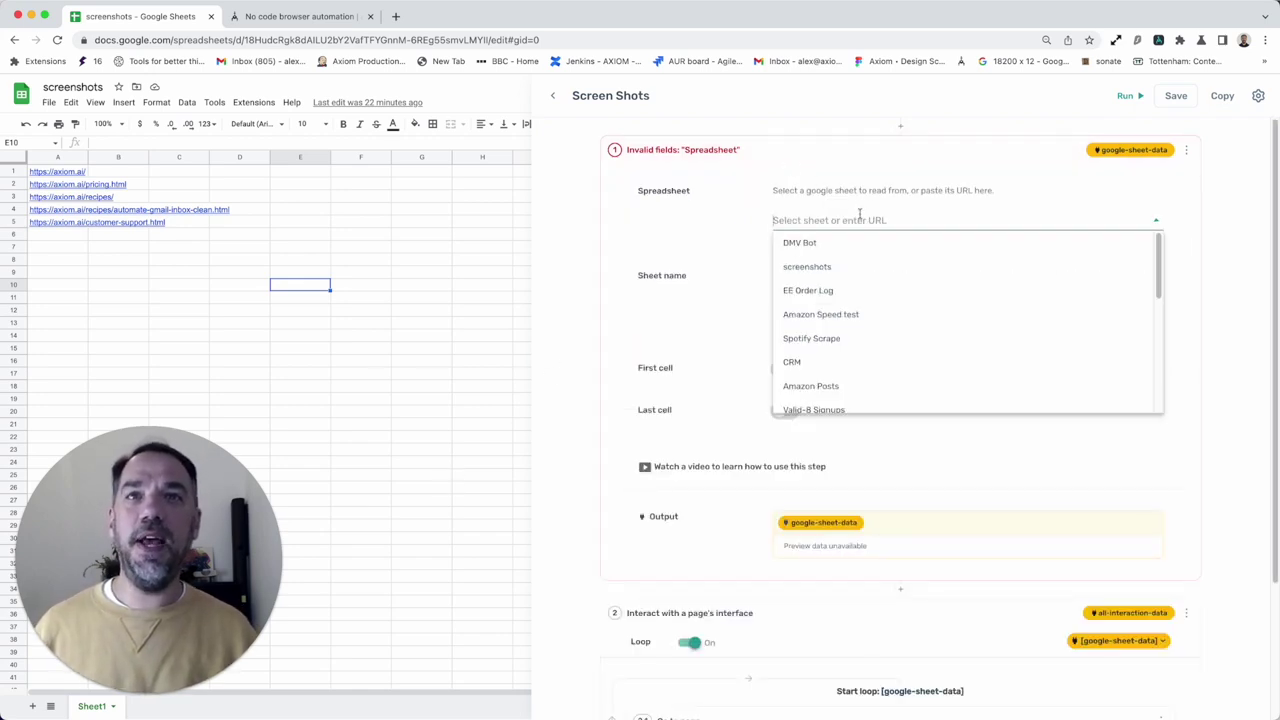
pyautogui.click(854, 265)
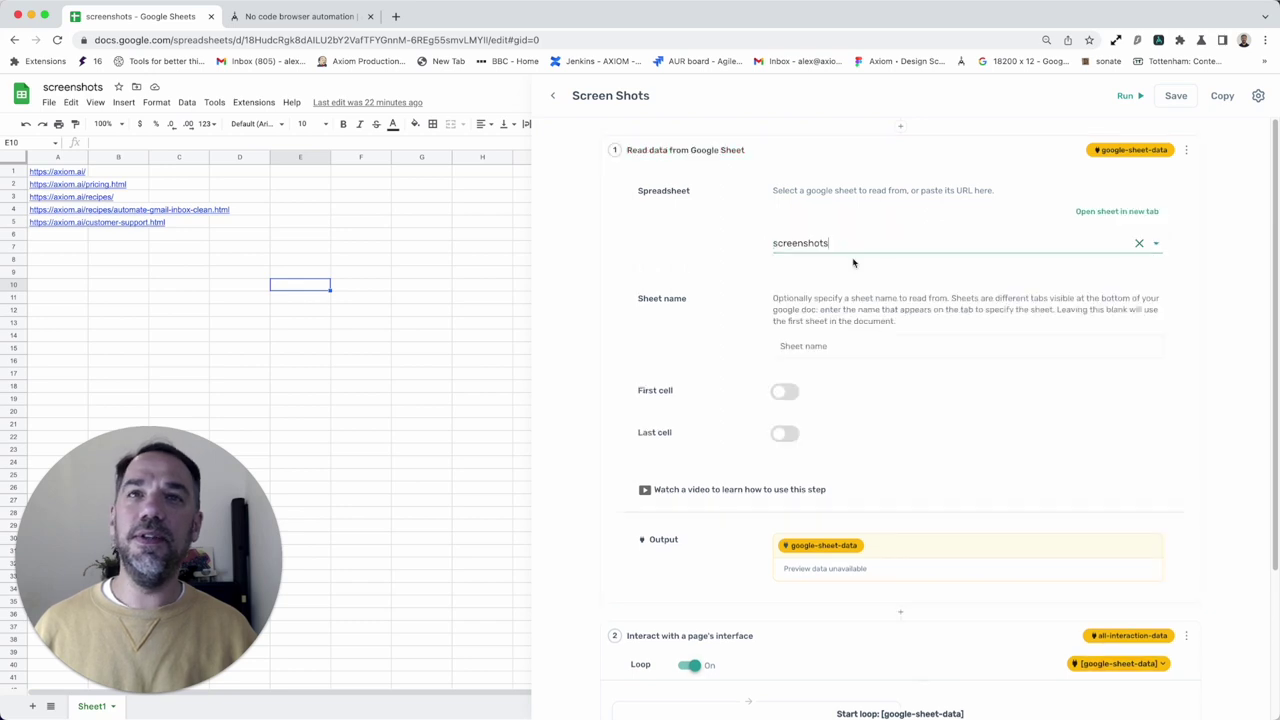
pyautogui.click(837, 355)
pyautogui.click(834, 356)
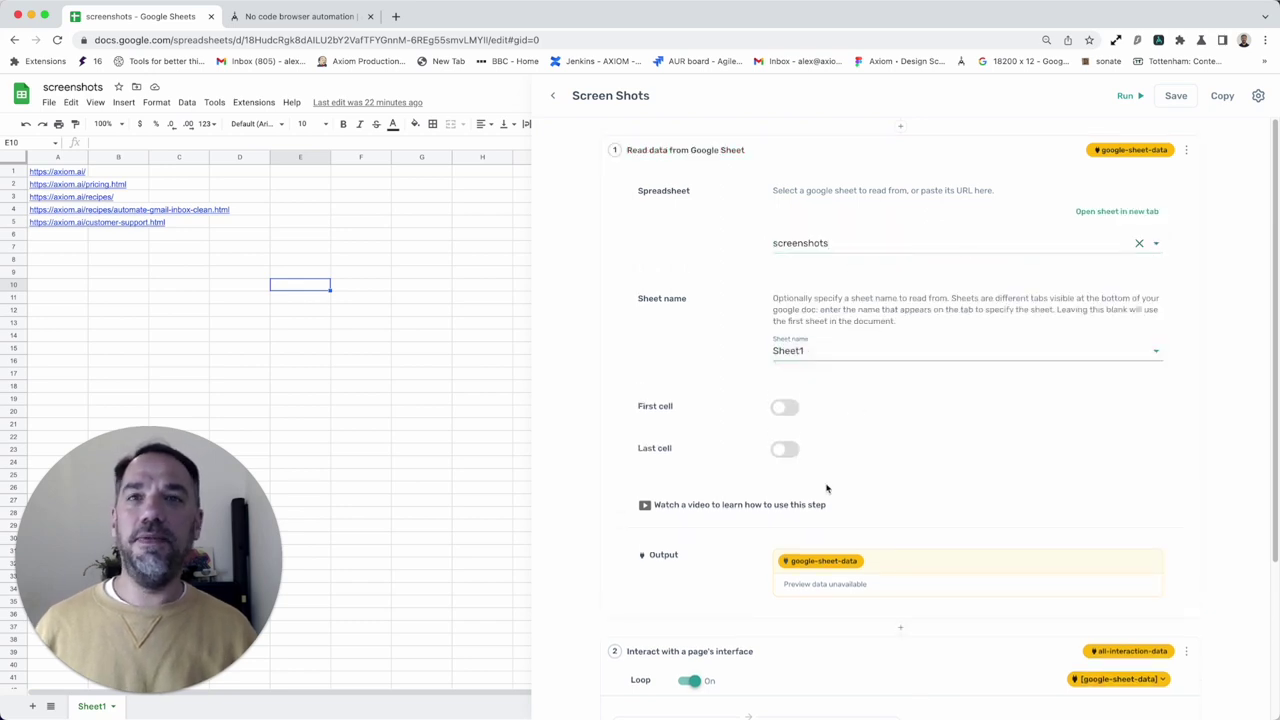
pyautogui.scroll(-5, 825, 491)
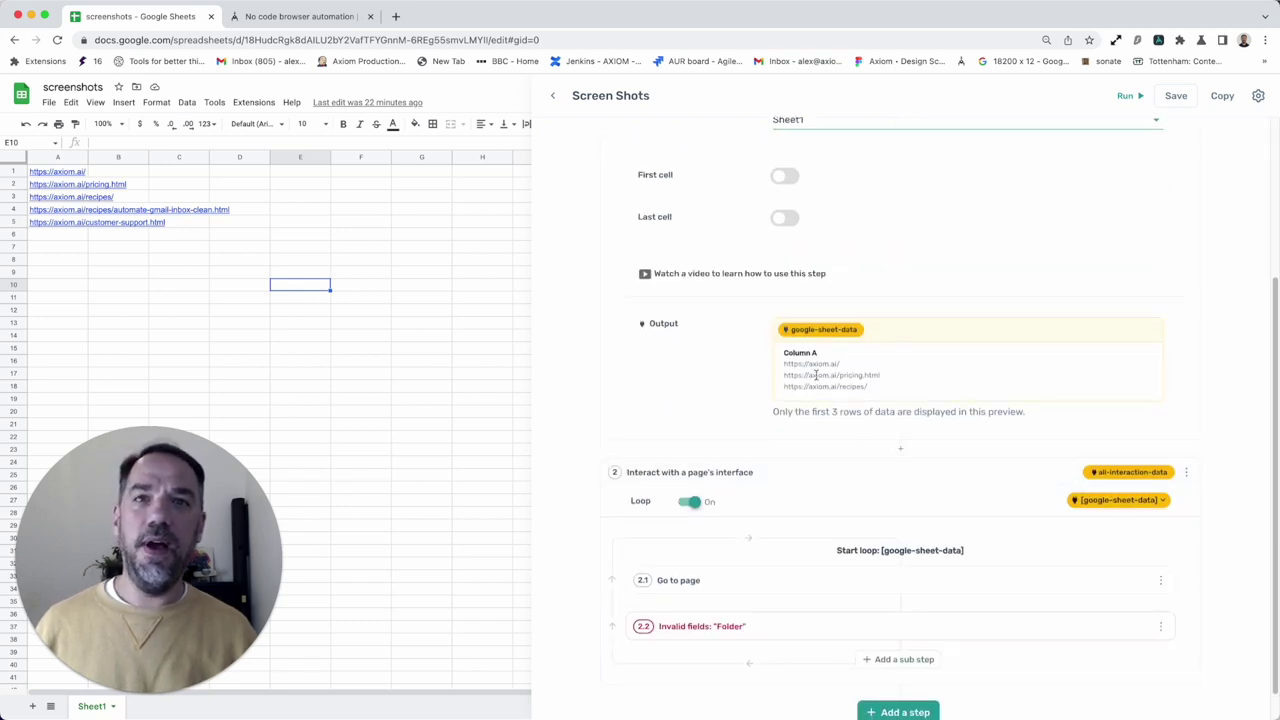
pyautogui.scroll(-1, 786, 485)
# Step: Check the Go to page sub-step's URL field and set the Save screenshot sub-step's folder to test on the Desktop
pyautogui.click(794, 523)
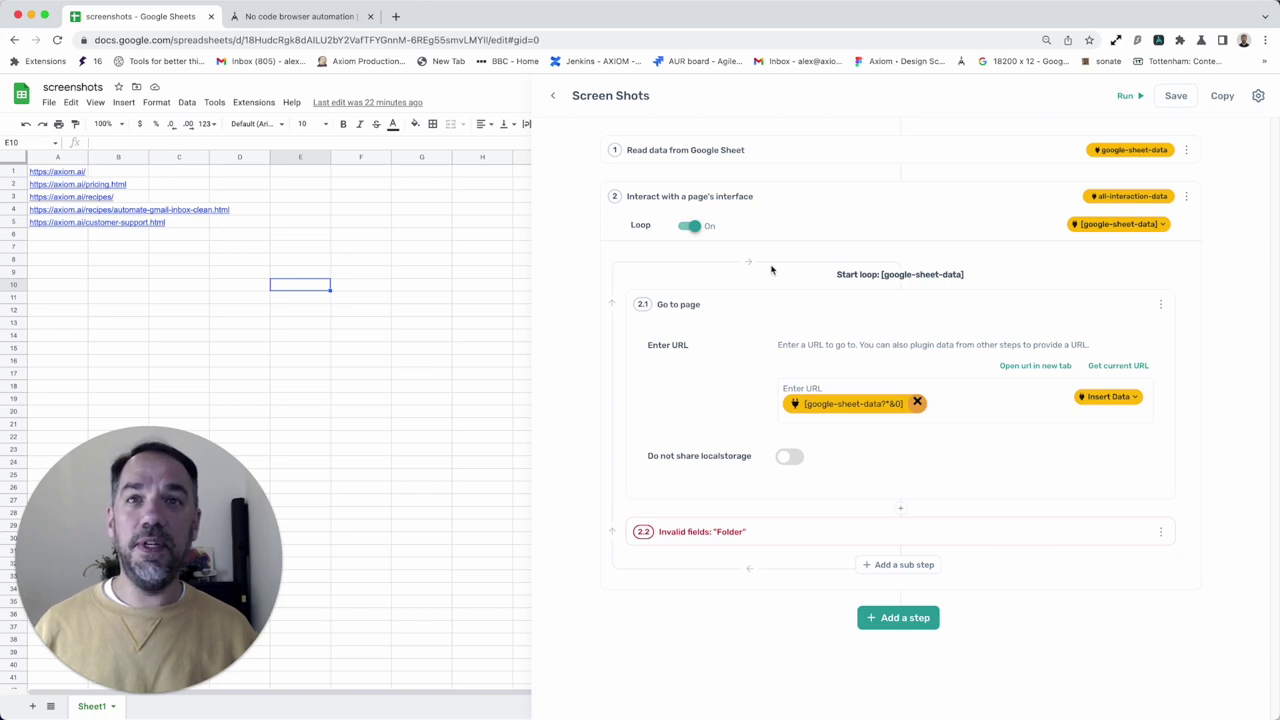
pyautogui.click(754, 302)
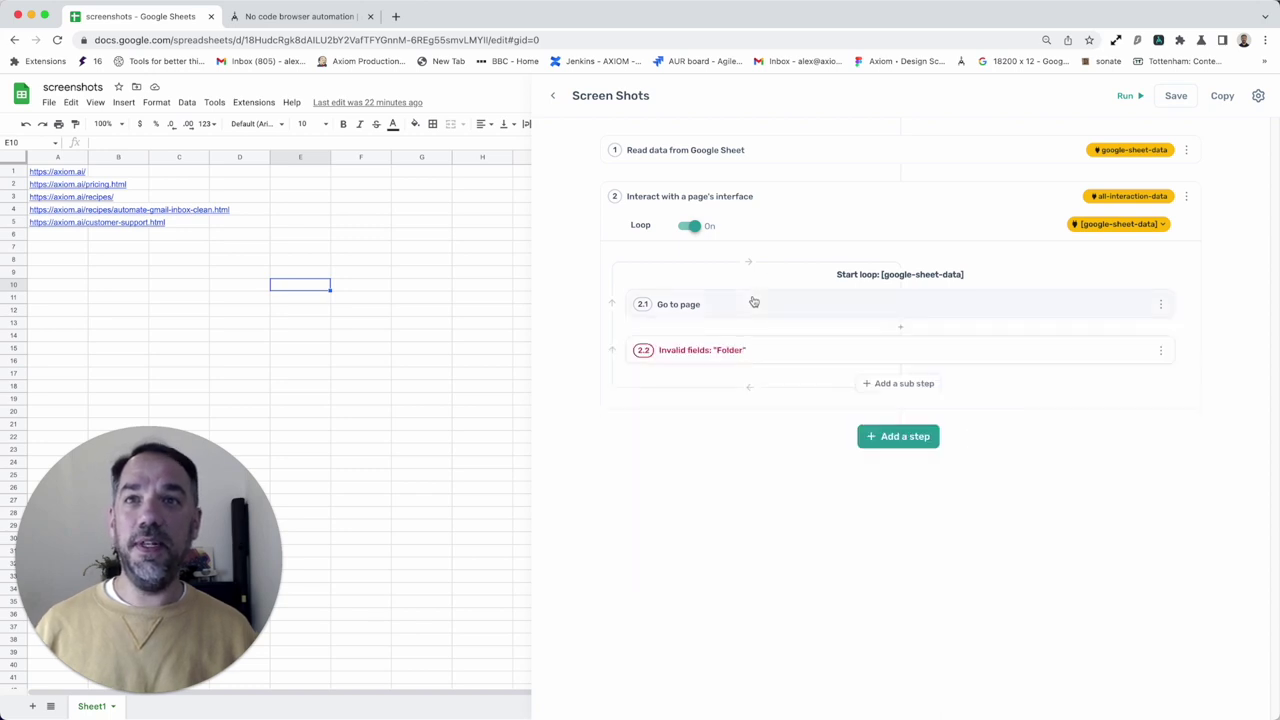
pyautogui.click(813, 361)
pyautogui.scroll(-3, 772, 455)
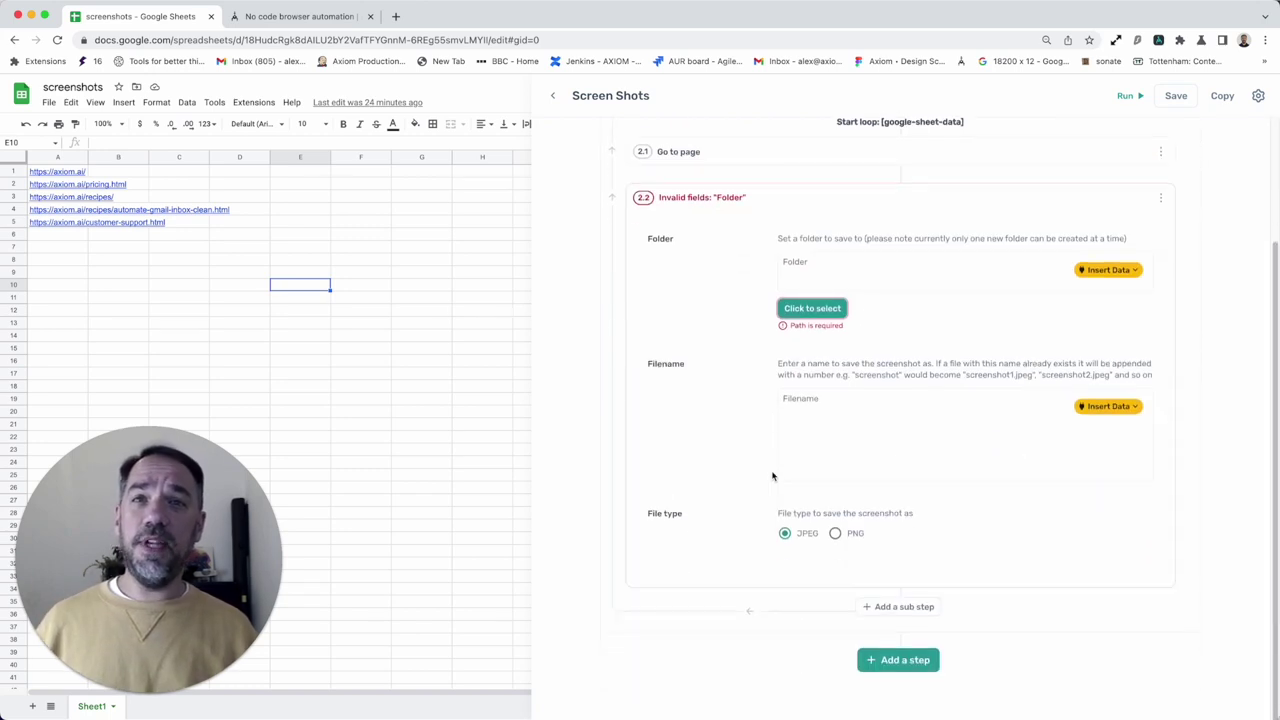
pyautogui.click(843, 313)
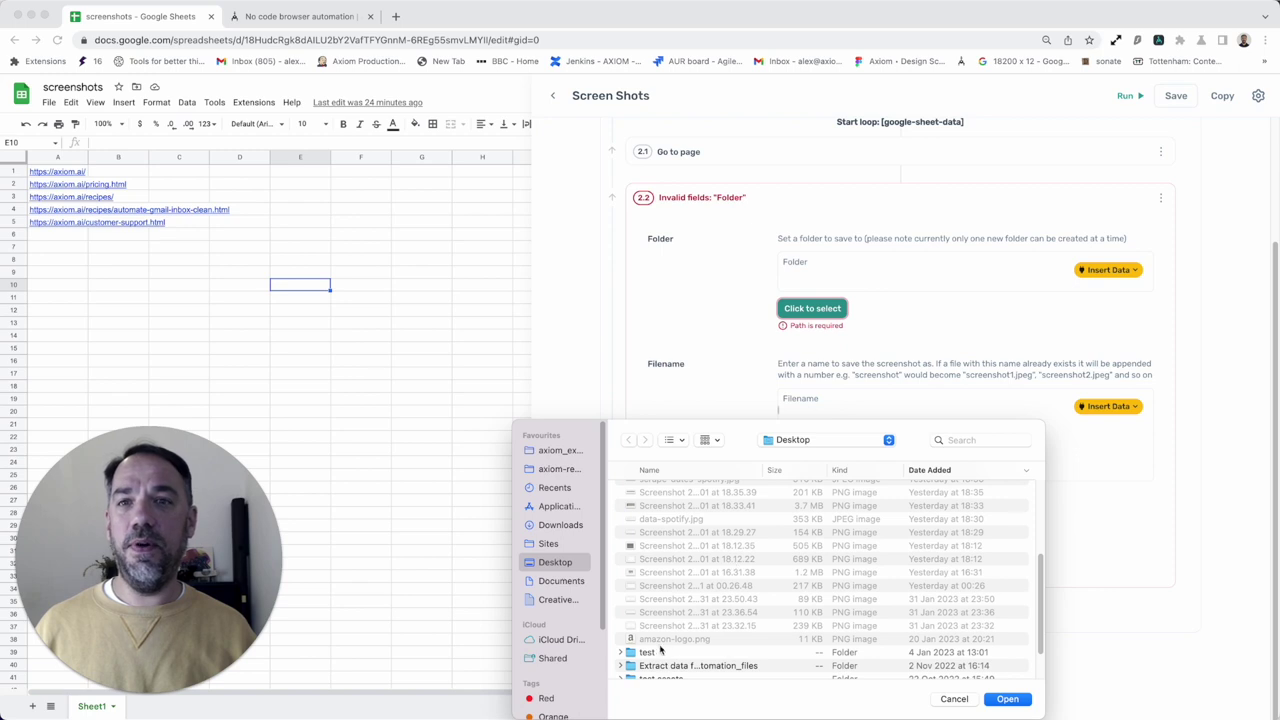
pyautogui.click(647, 652)
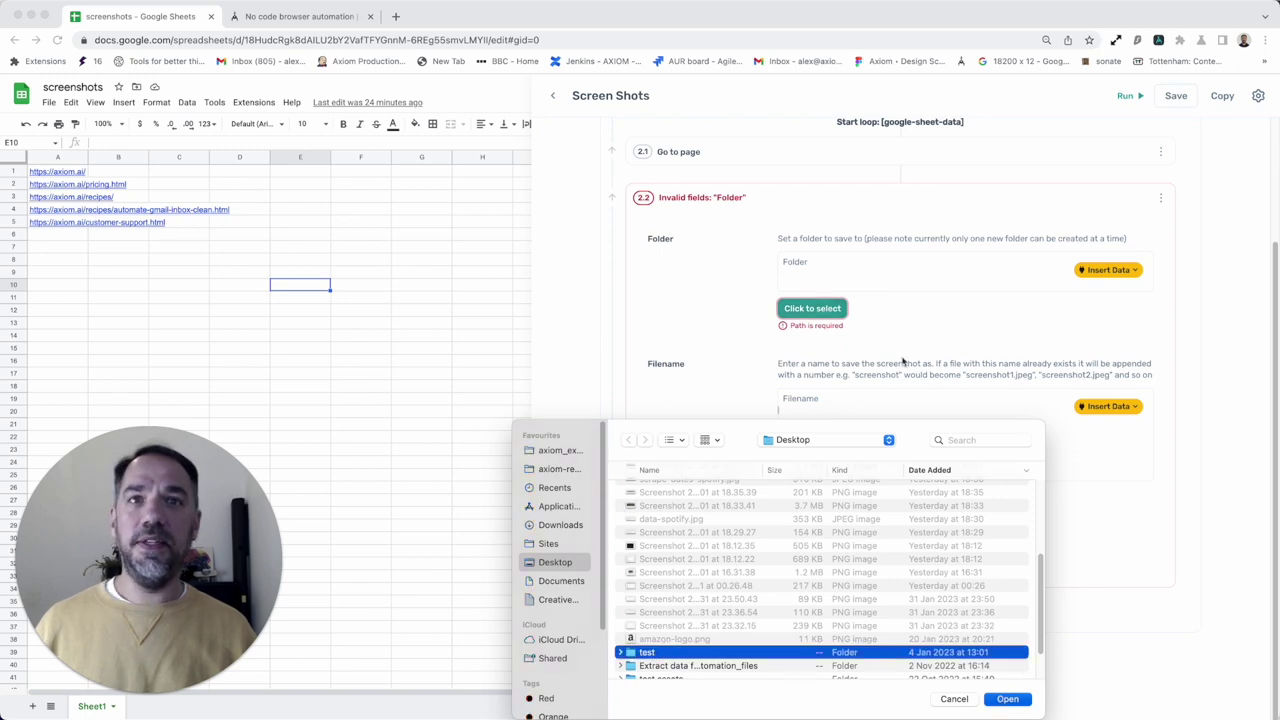
pyautogui.press('Return')
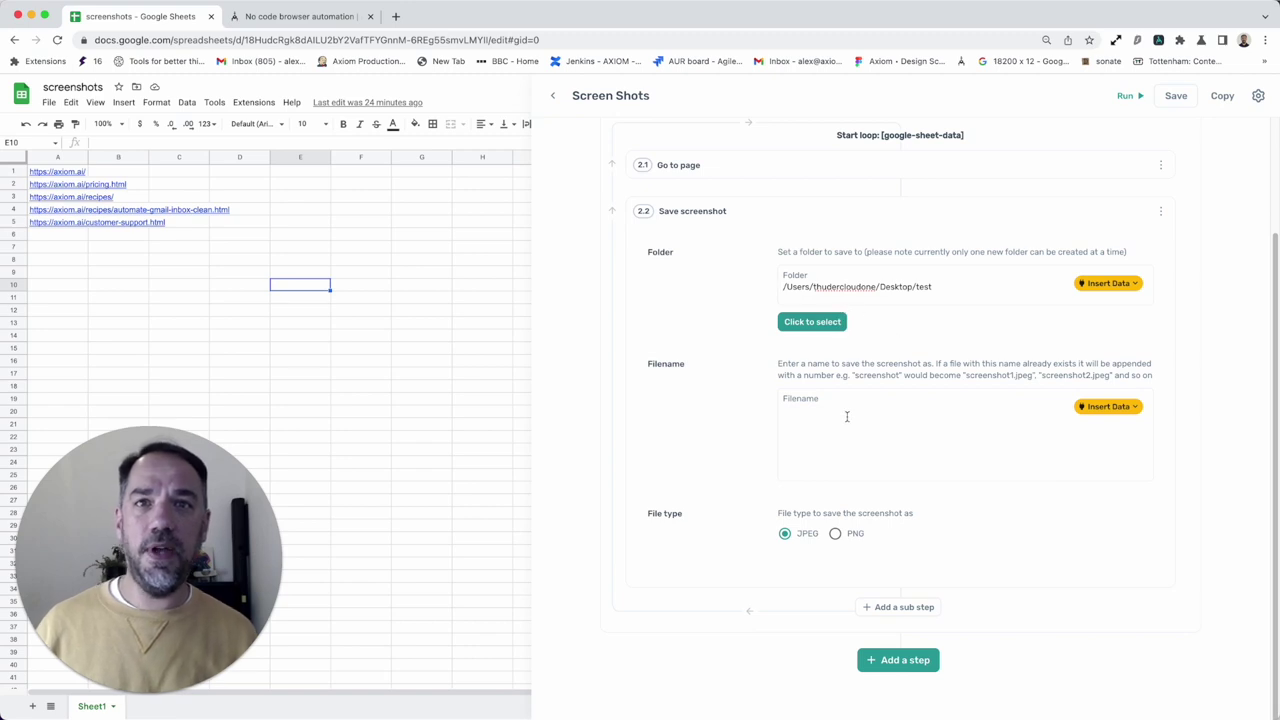
# Step: Set the screenshot filename to axiom-screenshot and the file type to JPEG
pyautogui.click(847, 416)
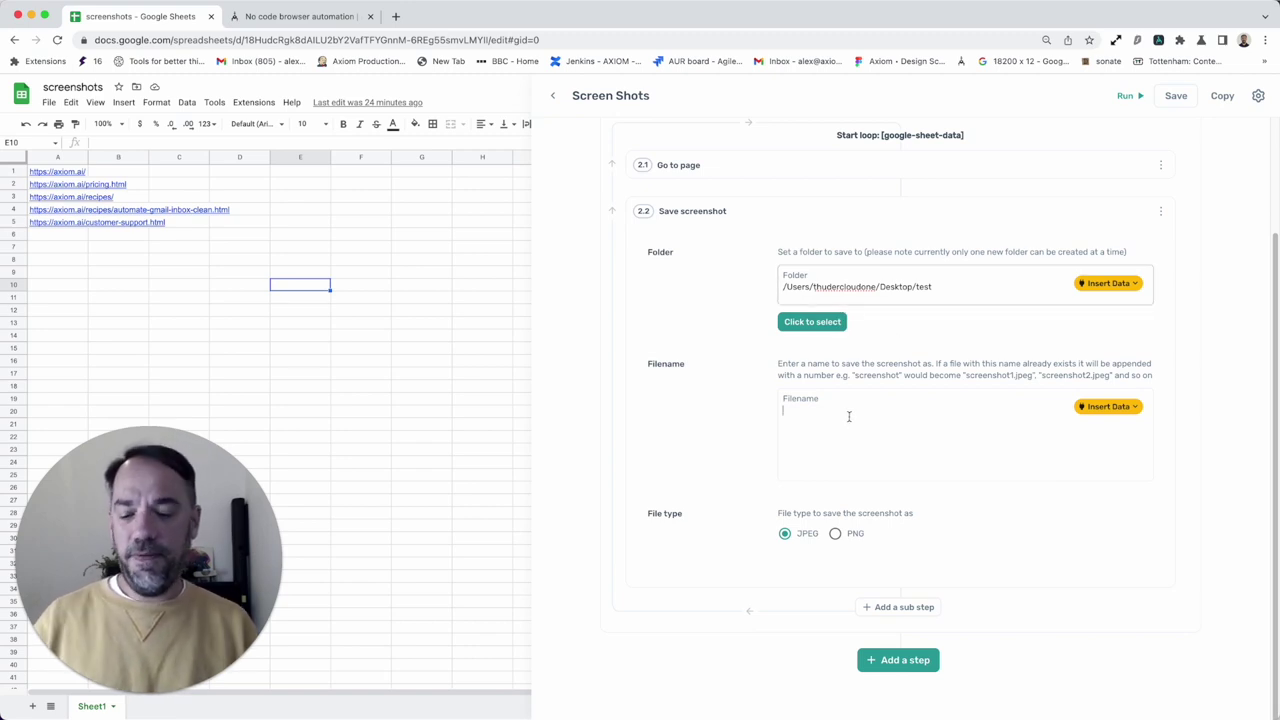
pyautogui.write('axiom-sc')
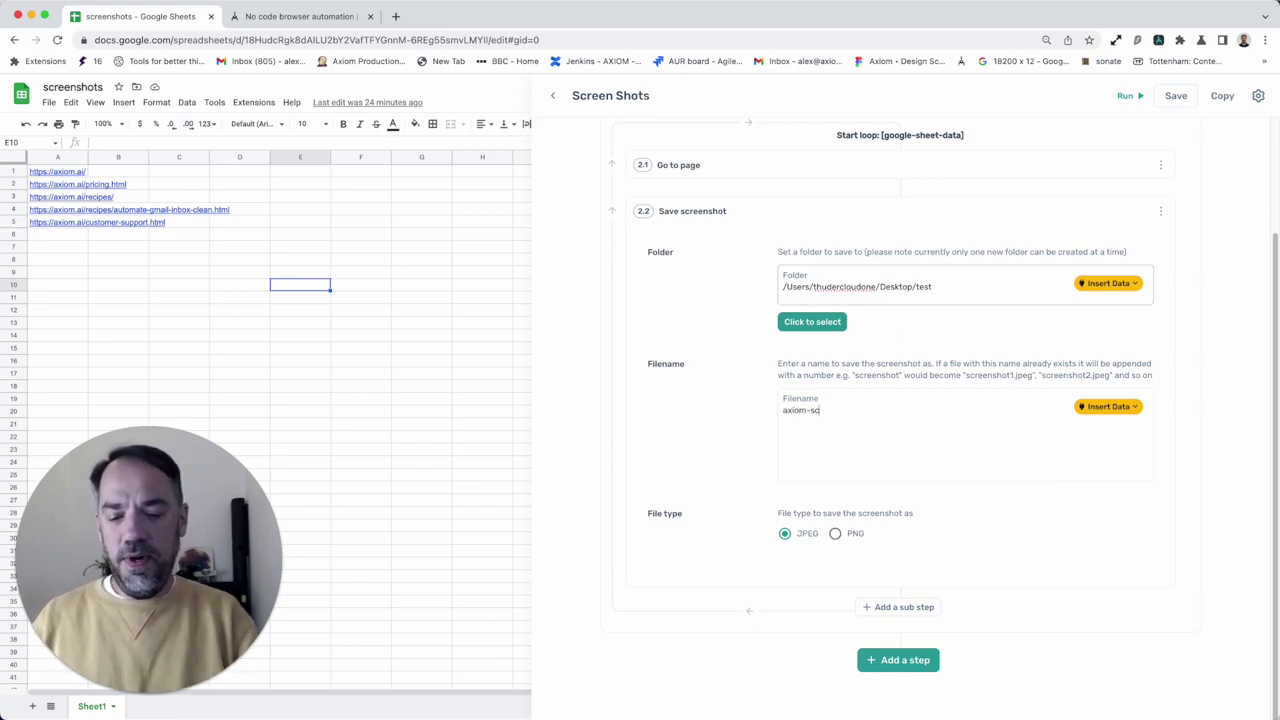
pyautogui.write('reenshot')
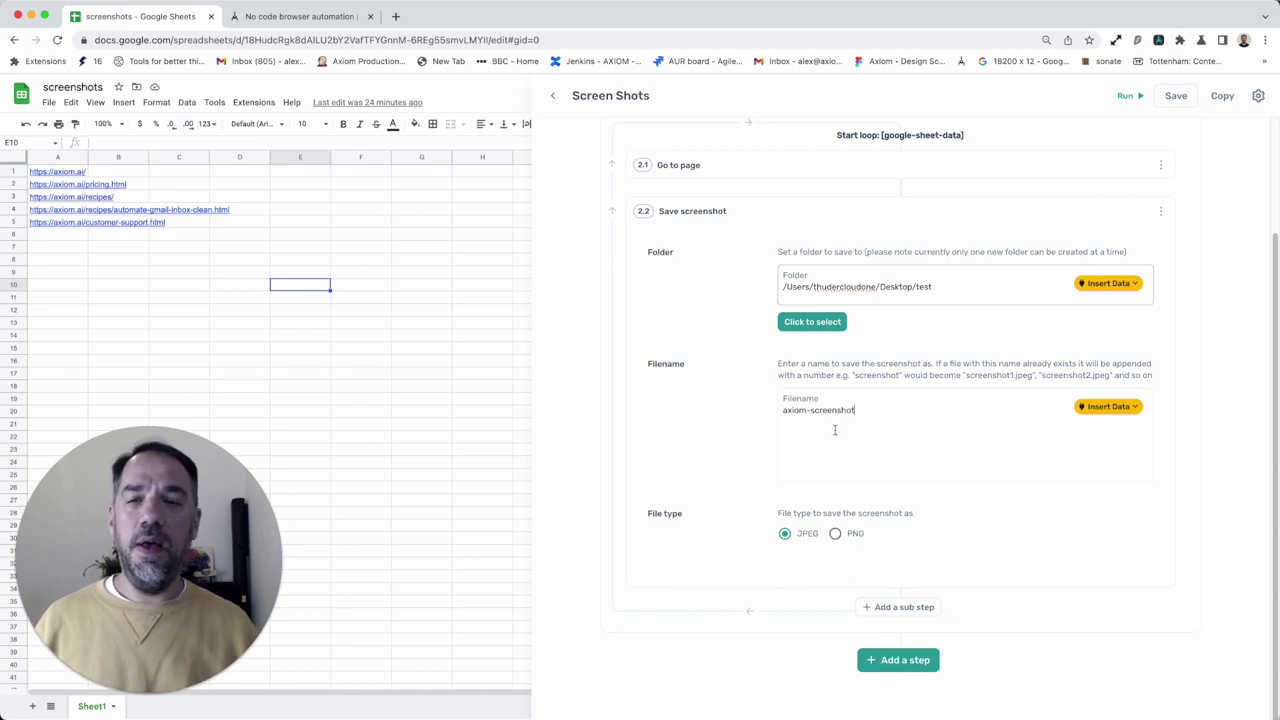
pyautogui.click(788, 532)
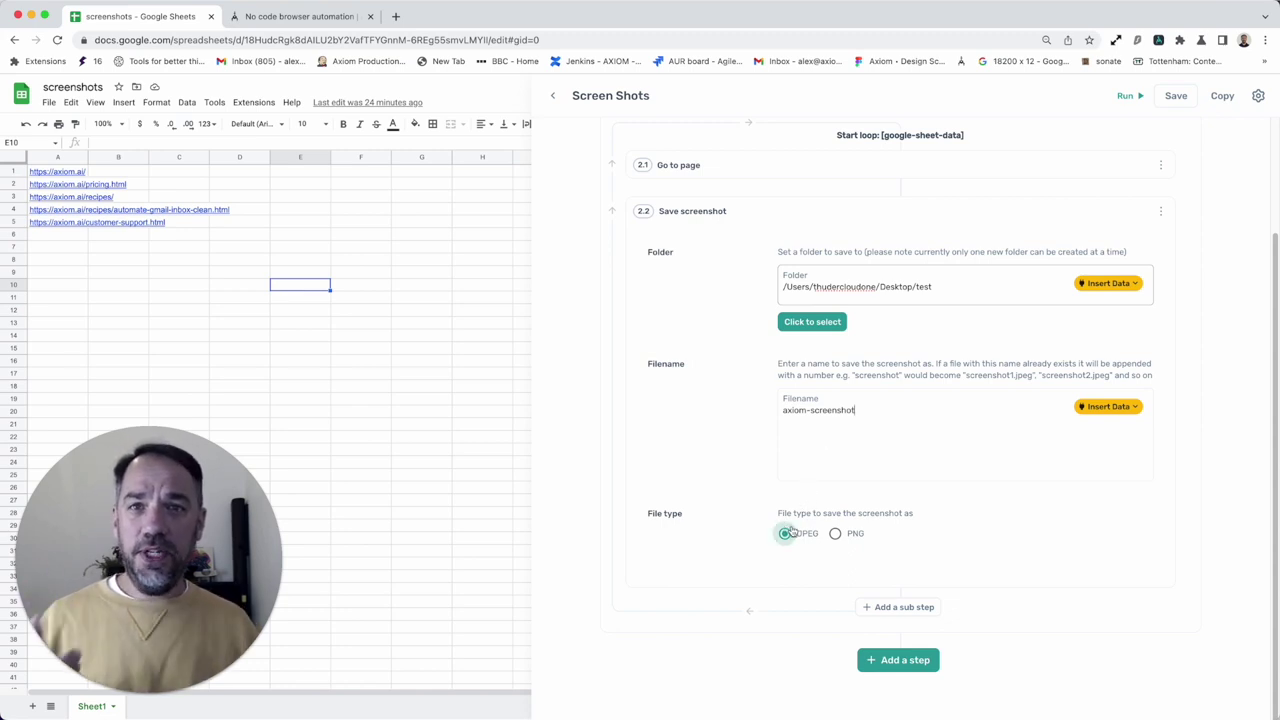
pyautogui.click(834, 533)
pyautogui.click(784, 533)
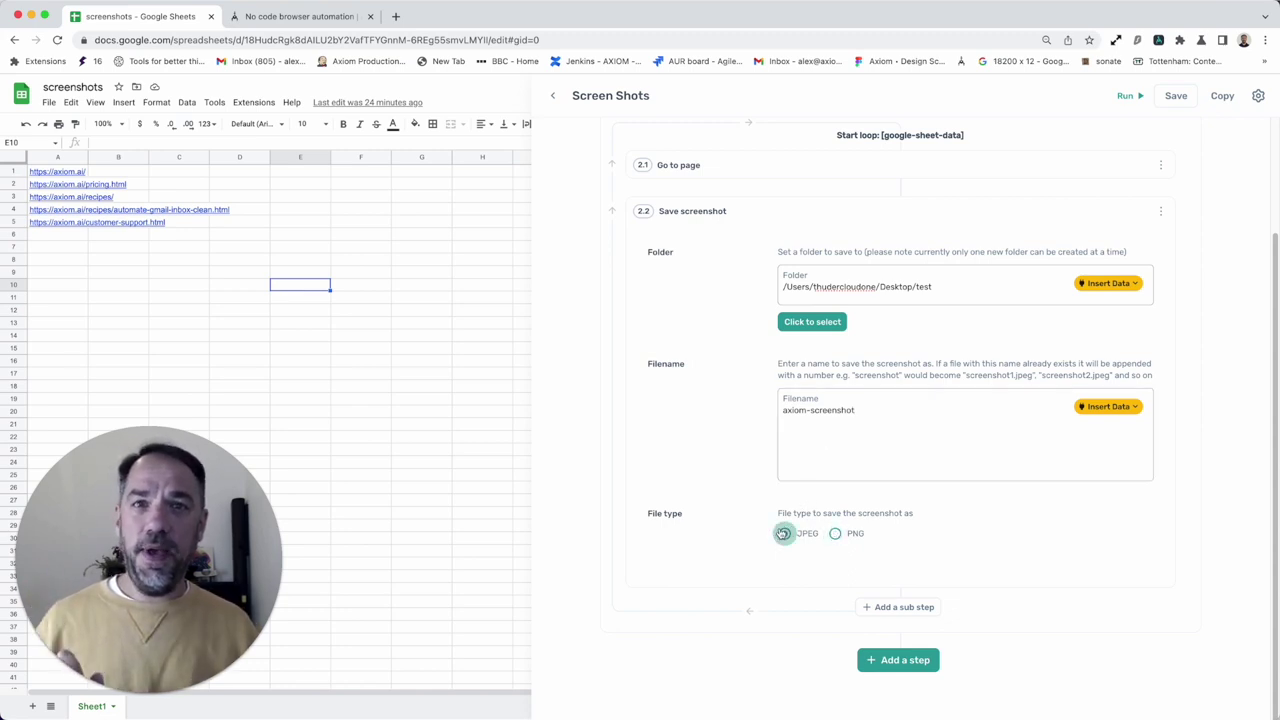
# Step: Collapse the Save screenshot settings and run the Screen Shots automation
pyautogui.click(846, 213)
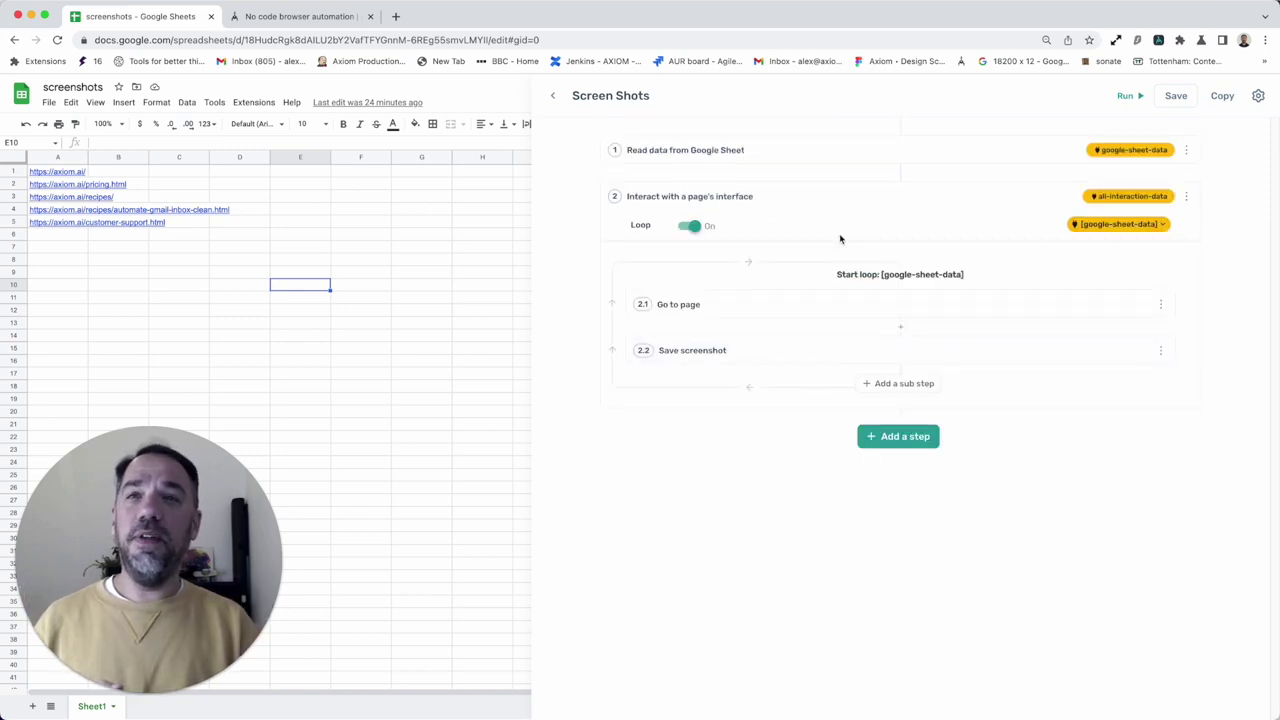
pyautogui.click(1140, 97)
pyautogui.click(1148, 152)
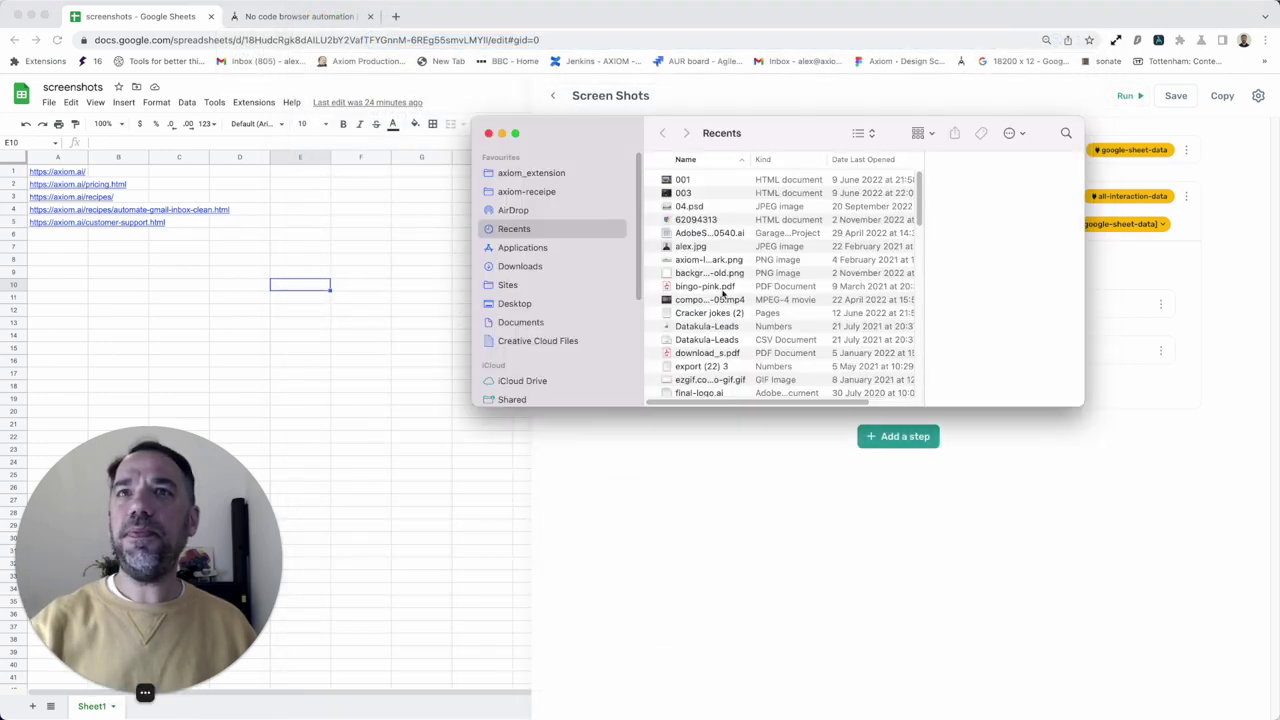
# Step: Browse to the Desktop in Finder and open the test folder
pyautogui.scroll(-5, 720, 300)
pyautogui.scroll(-5, 710, 318)
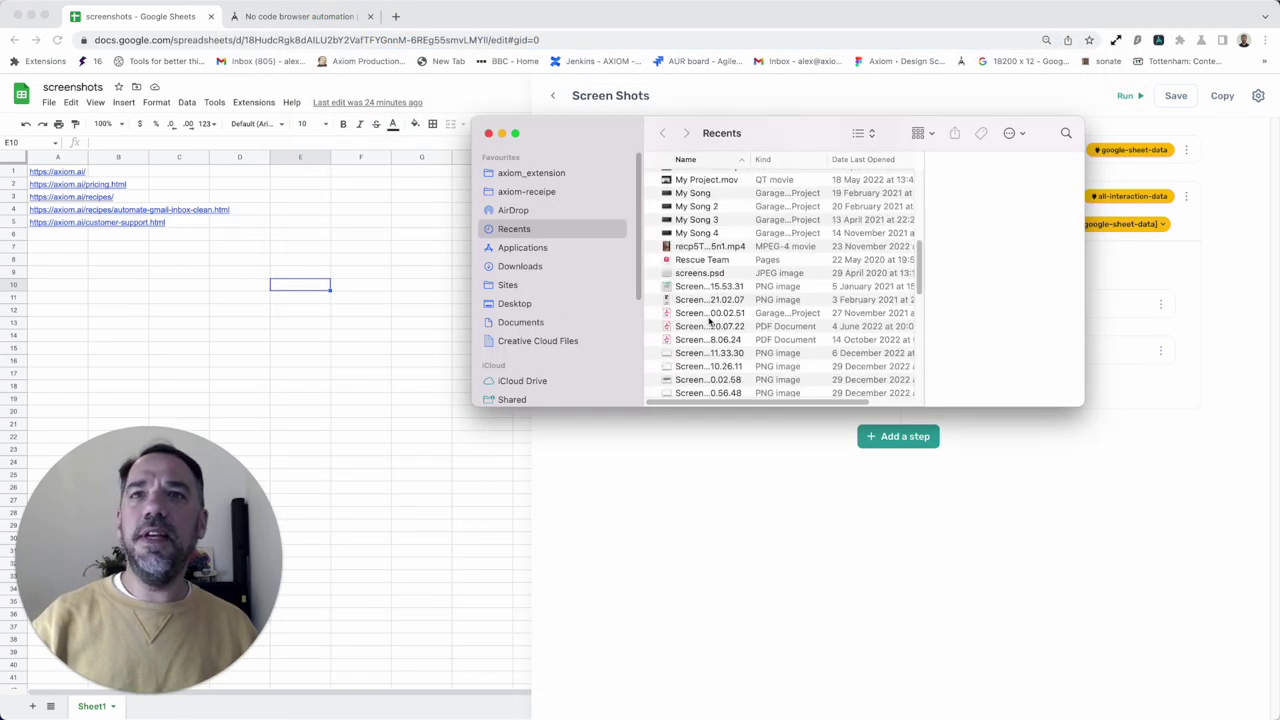
pyautogui.click(540, 303)
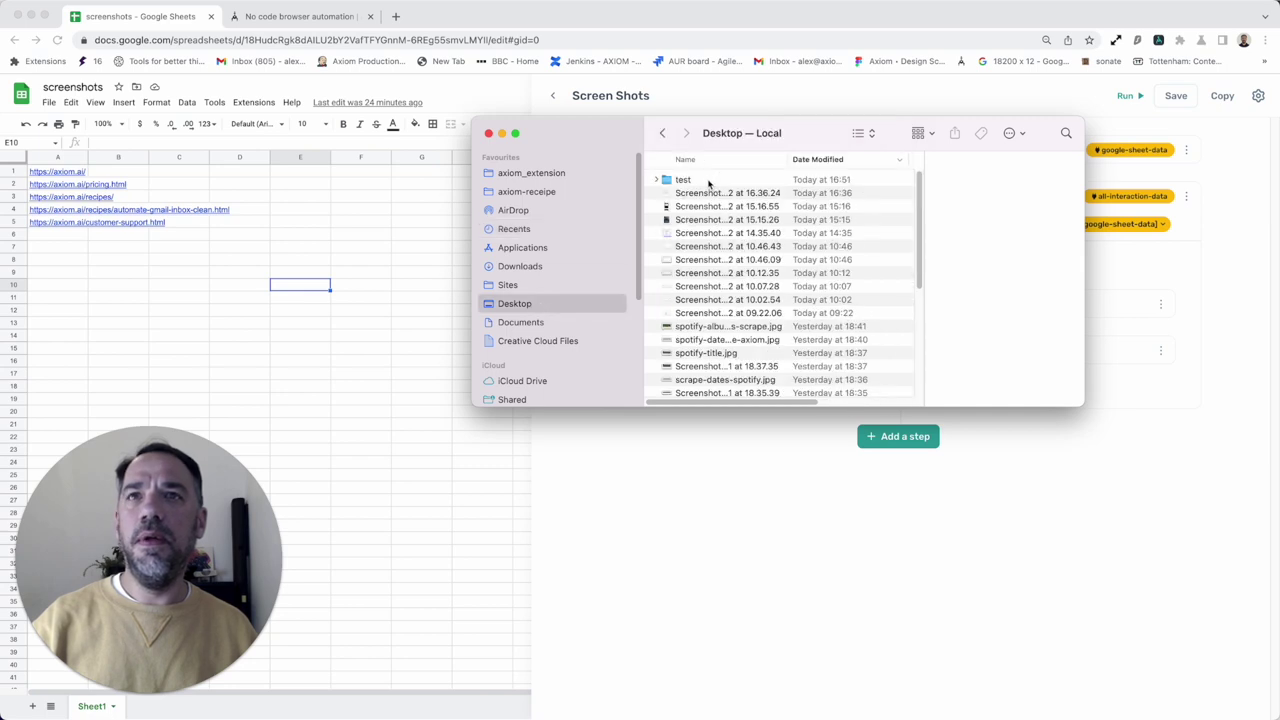
pyautogui.doubleClick(710, 180)
# Step: Preview axiom-screenshot.jpeg, axiom-screenshot1.jpeg and axiom-screenshot3.jpeg in the test folder, and close the Finder window
pyautogui.click(709, 180)
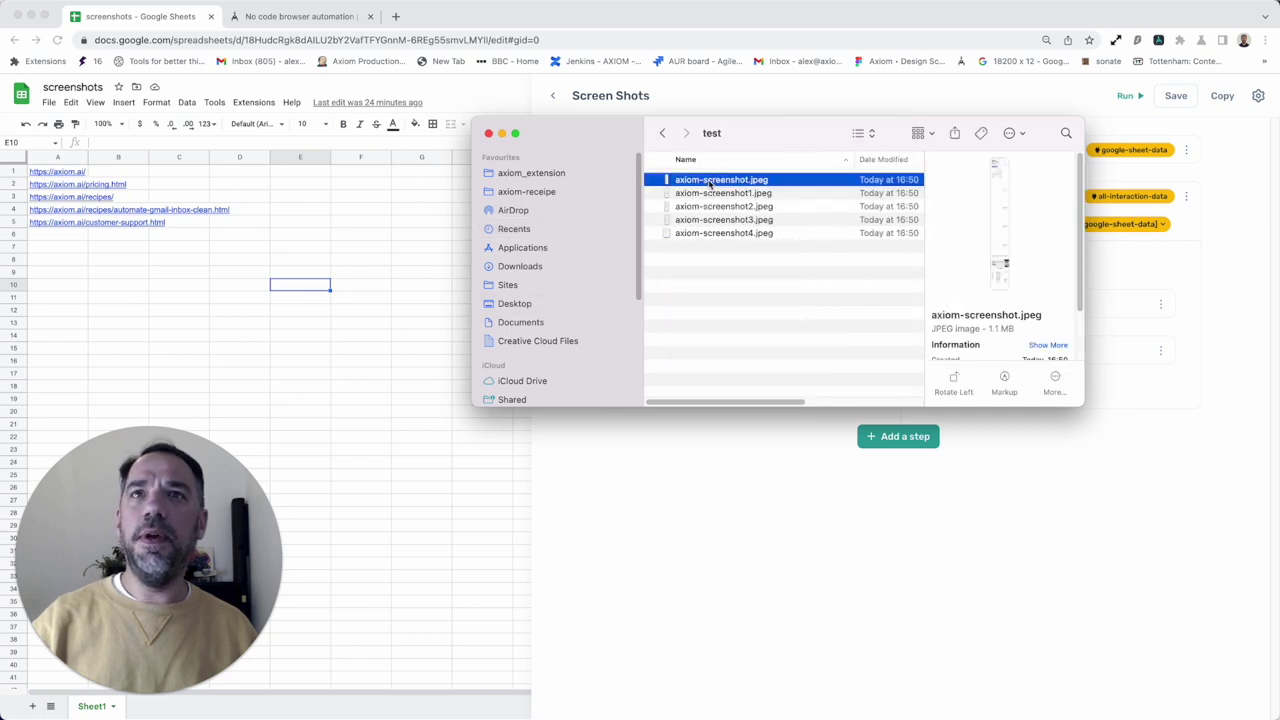
pyautogui.press('space')
pyautogui.press('space')
pyautogui.press('Down')
pyautogui.press('space')
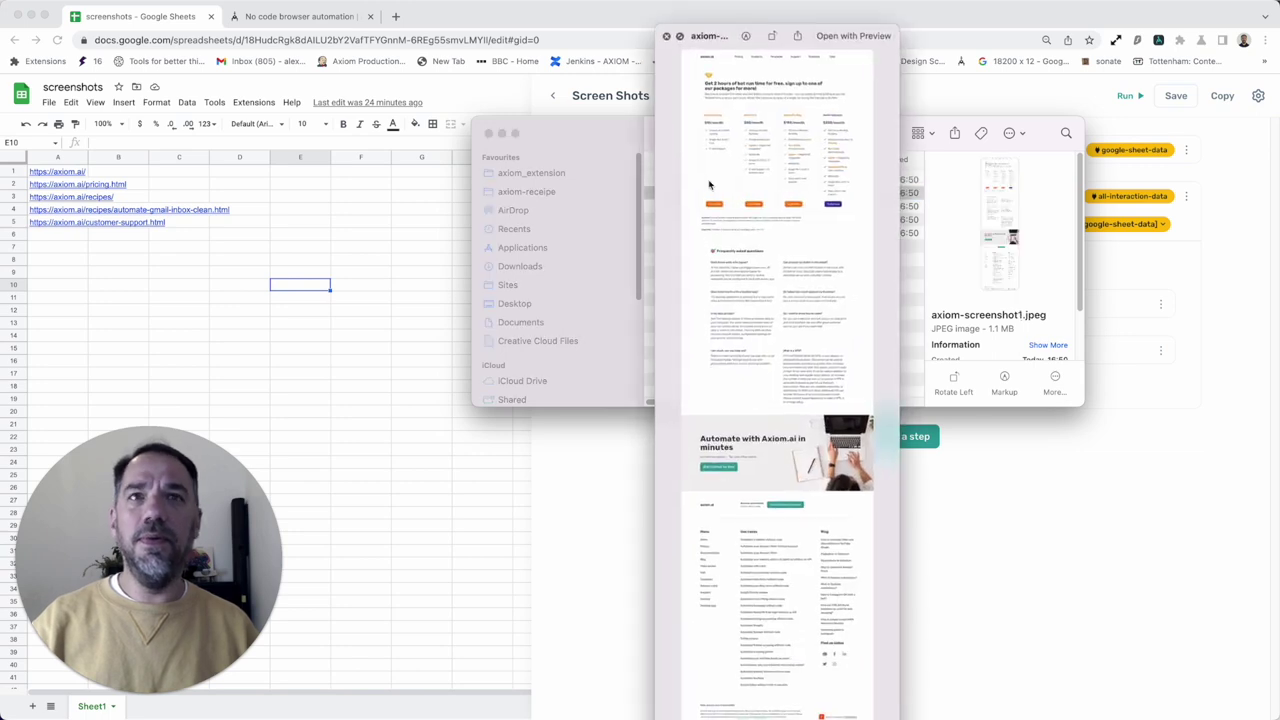
pyautogui.press('space')
pyautogui.press('Down')
pyautogui.press('Down')
pyautogui.press('space')
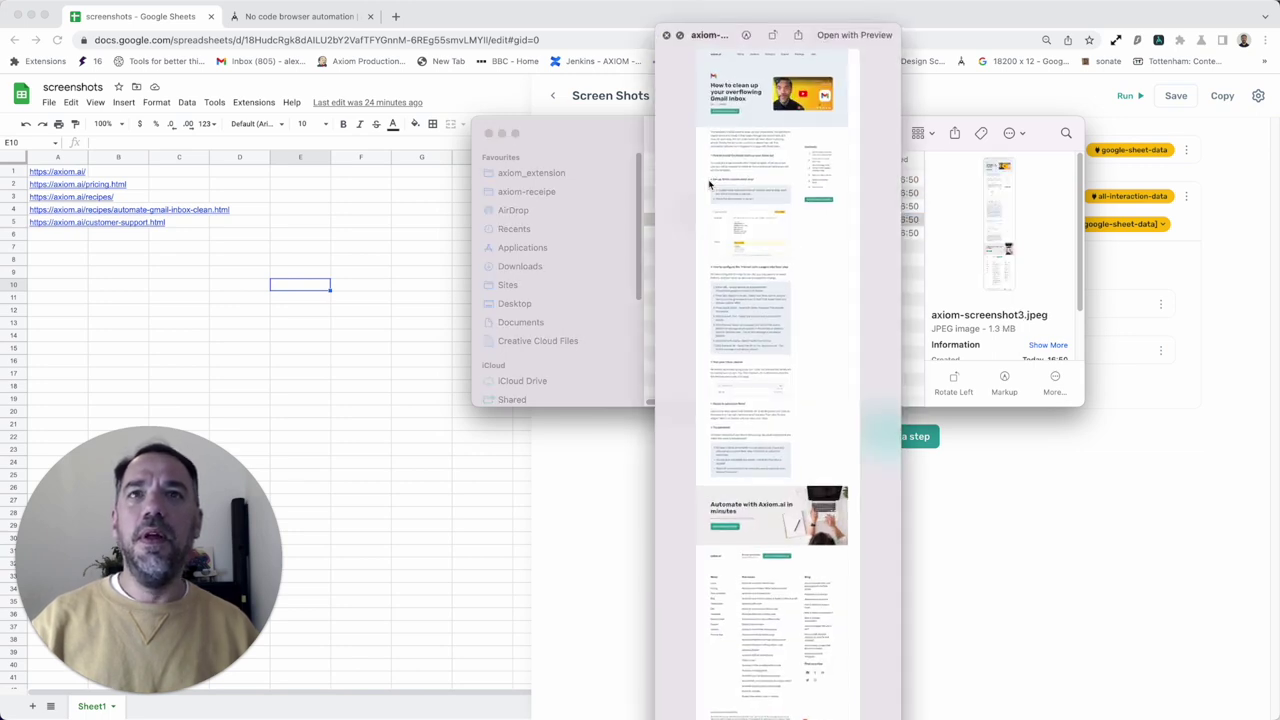
pyautogui.press('space')
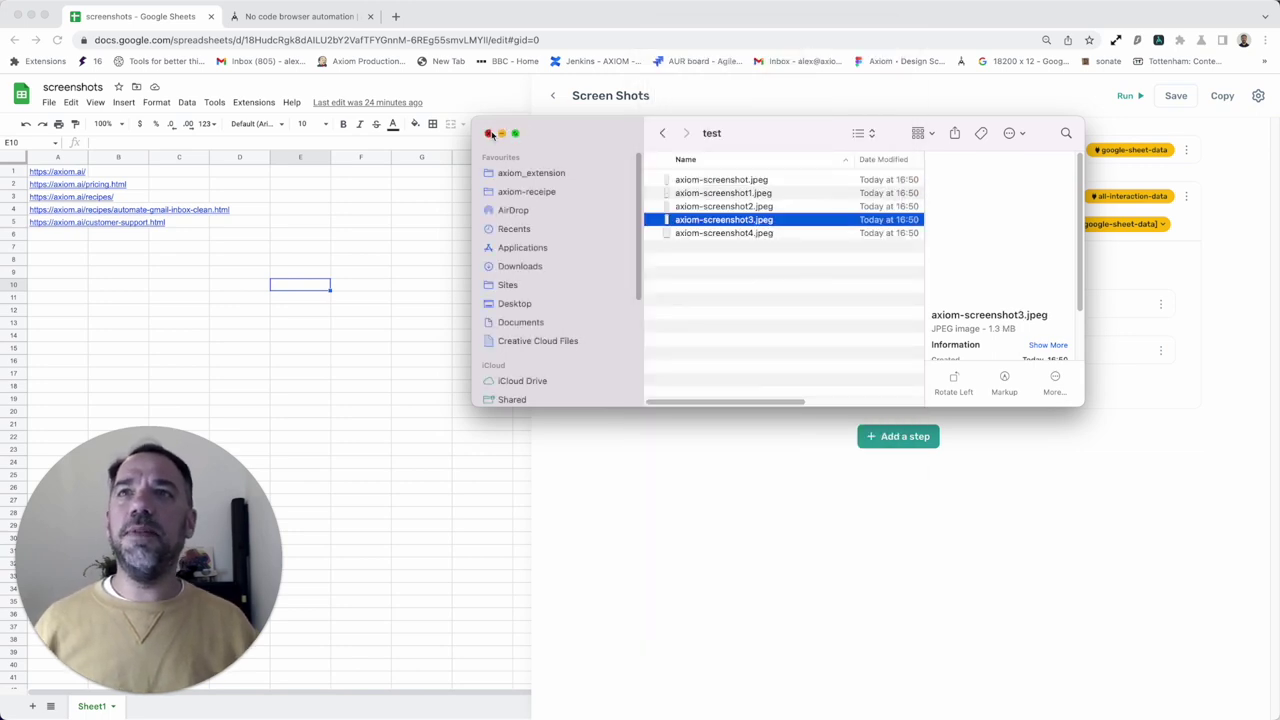
pyautogui.click(489, 133)
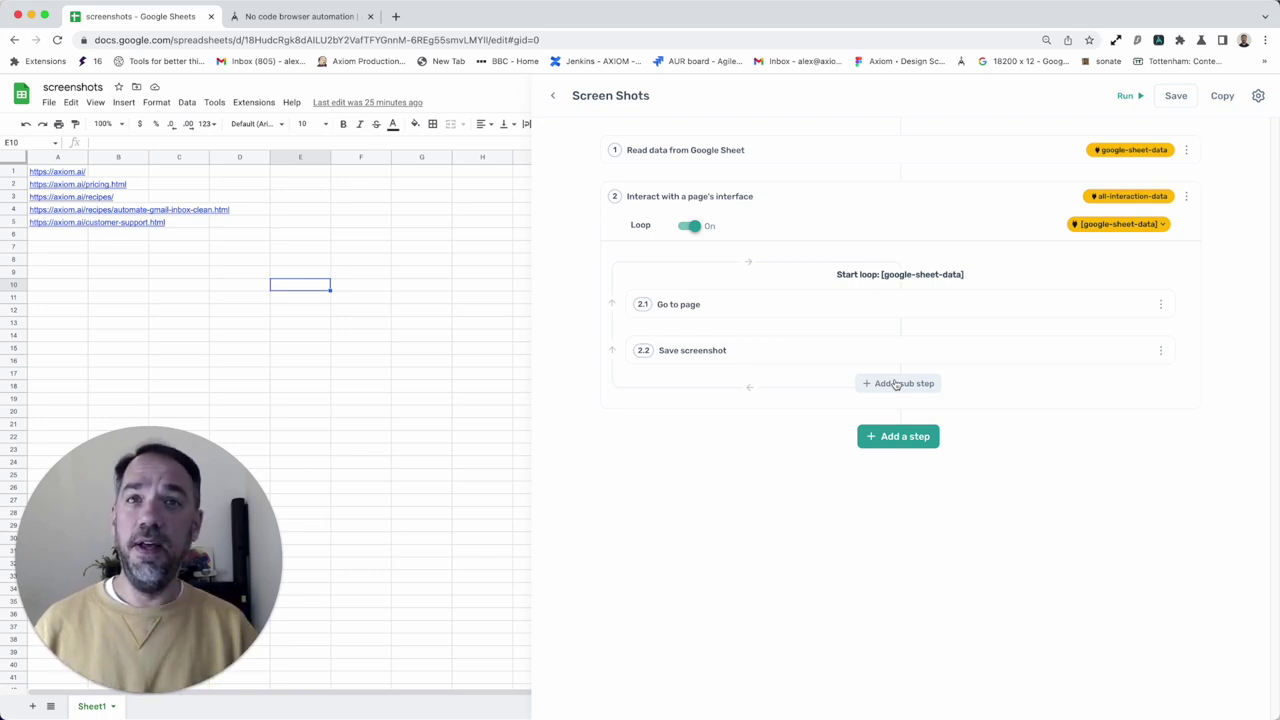
# Step: Add a Click Element sub-step after Save screenshot in the google-sheet-data loop
pyautogui.click(896, 384)
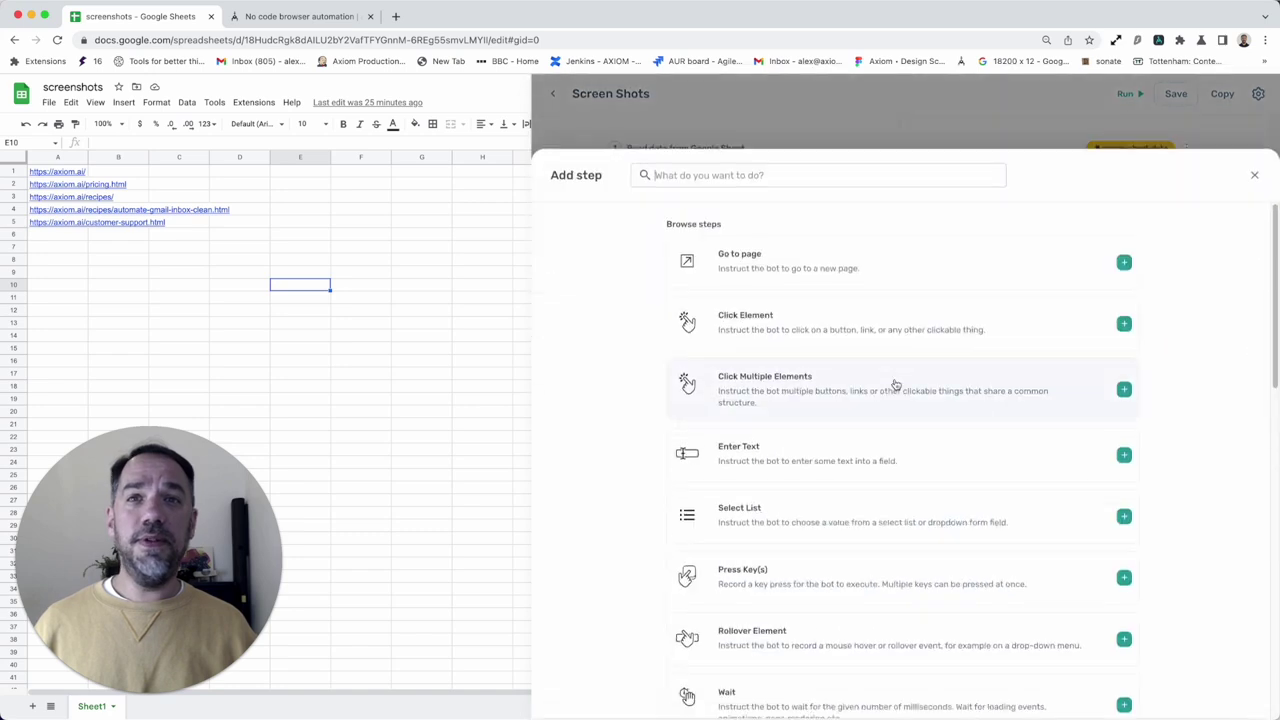
pyautogui.click(783, 300)
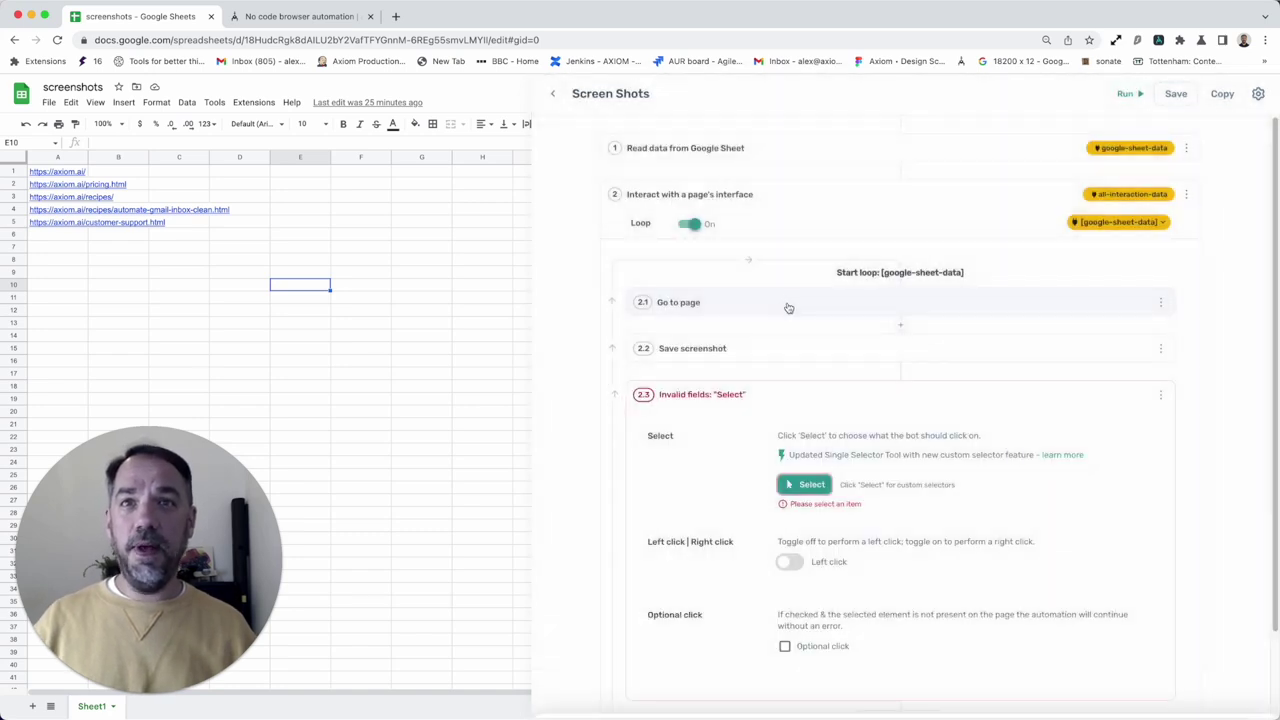
pyautogui.scroll(-2, 800, 380)
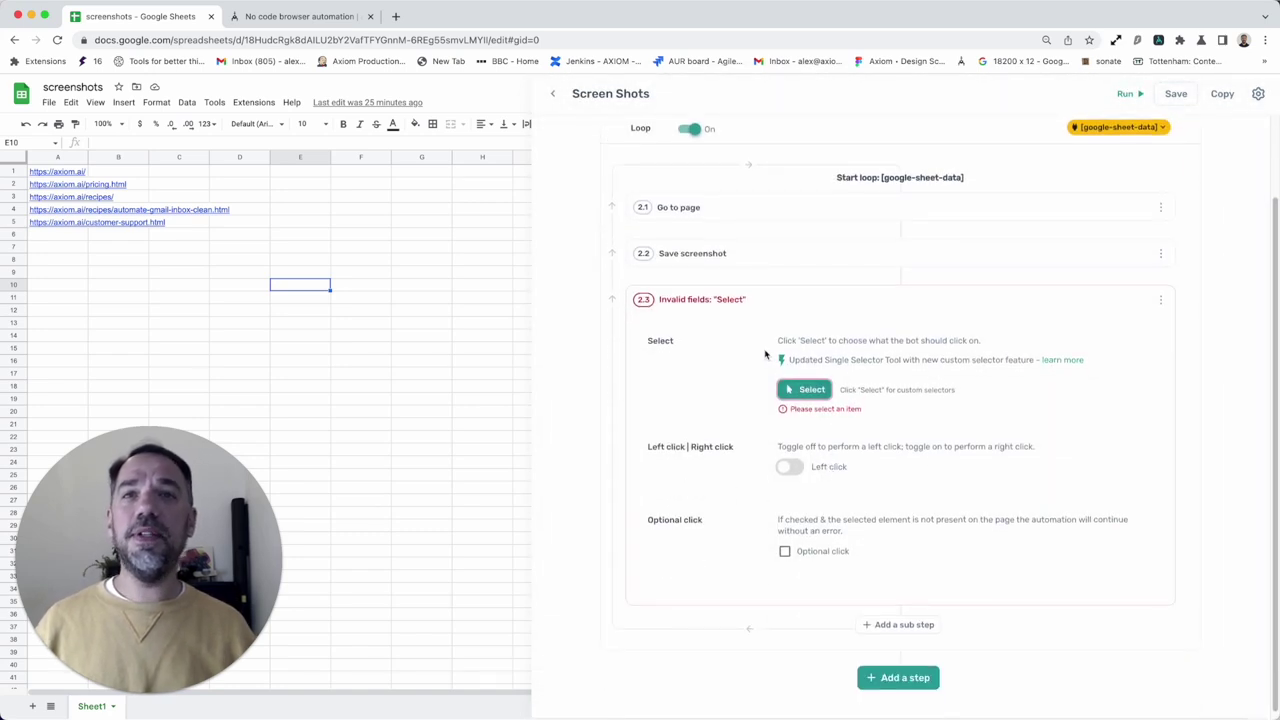
# Step: Add a second Save screenshot sub-step at the end of the google-sheet-data loop and collapse the Click Element sub-step
pyautogui.click(930, 625)
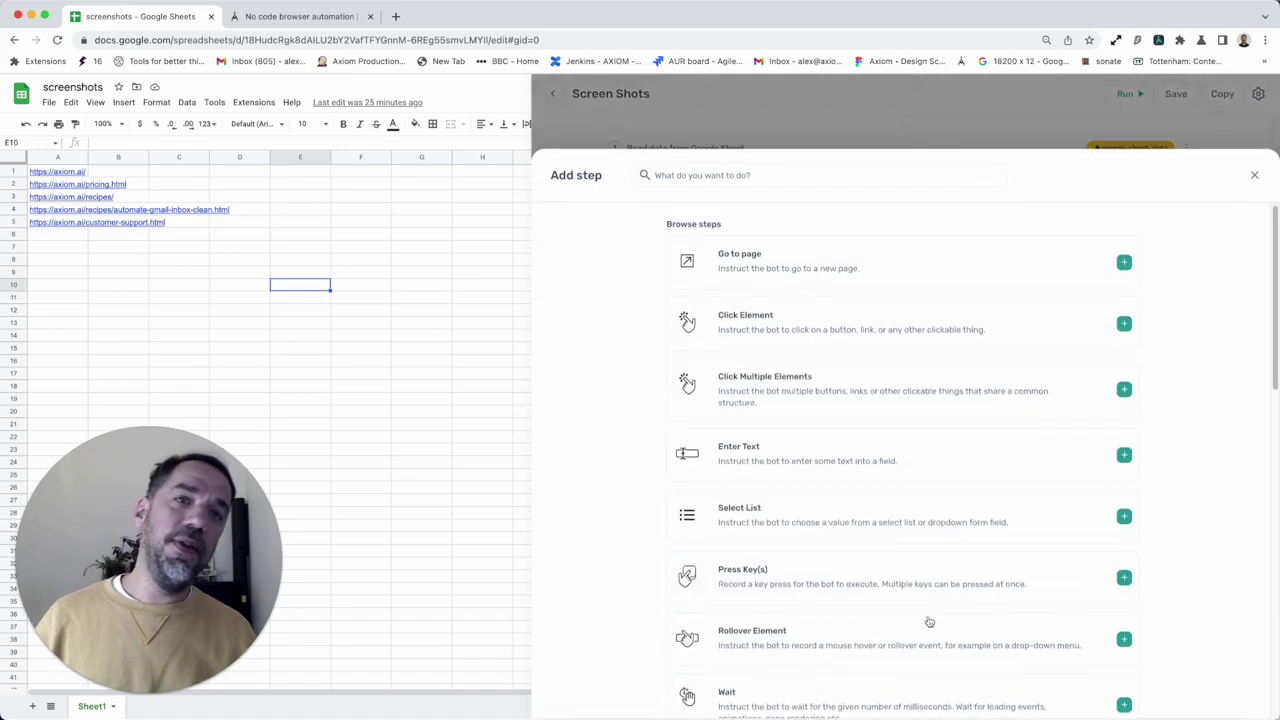
pyautogui.write('scren')
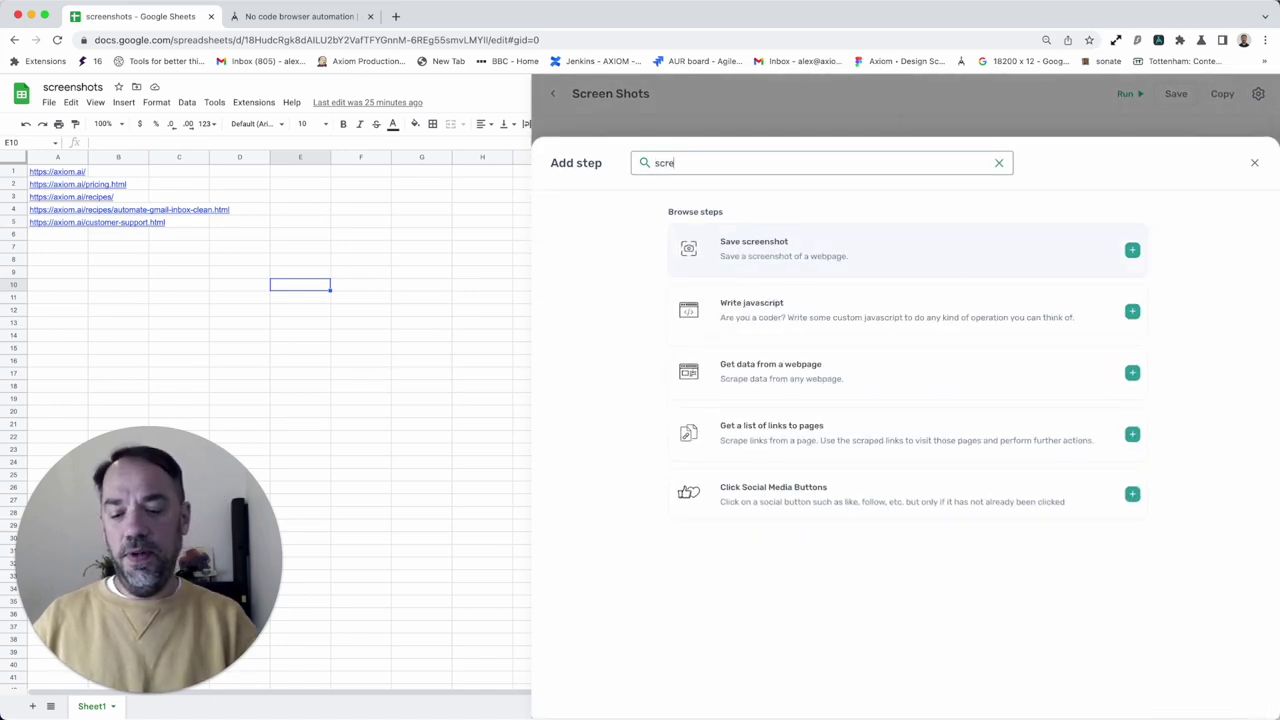
pyautogui.click(929, 246)
pyautogui.click(861, 397)
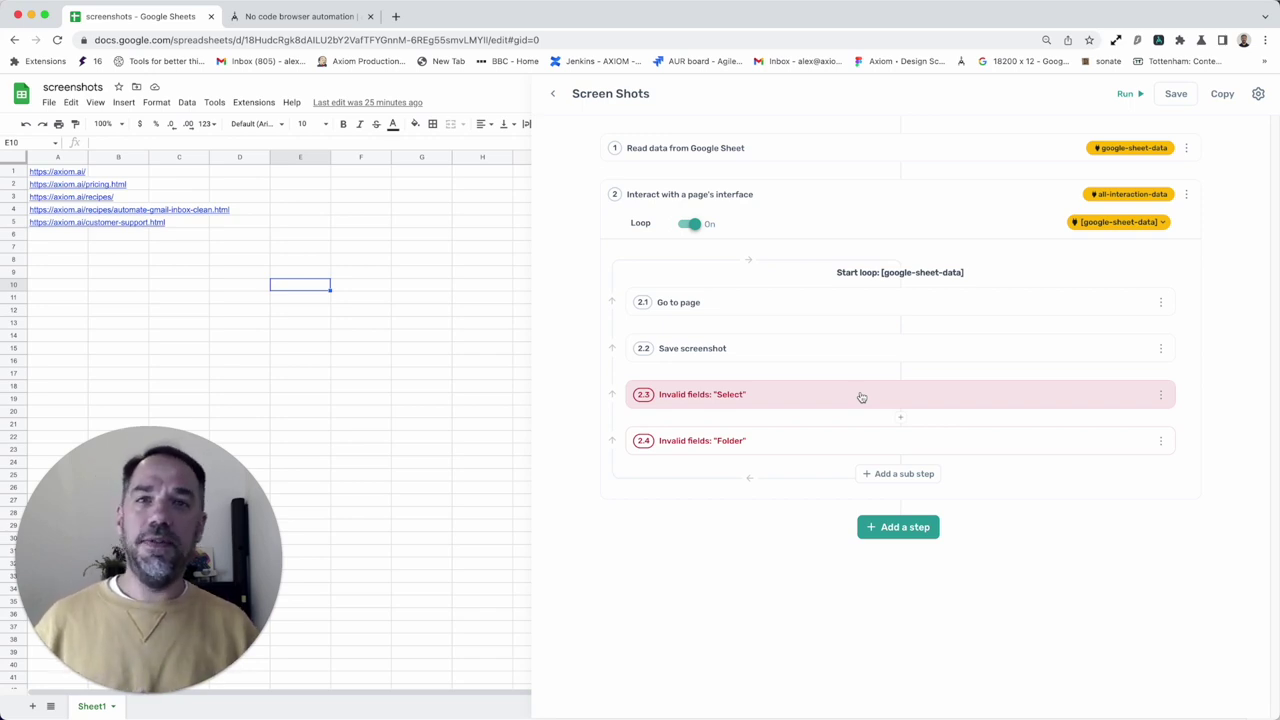
pyautogui.click(920, 483)
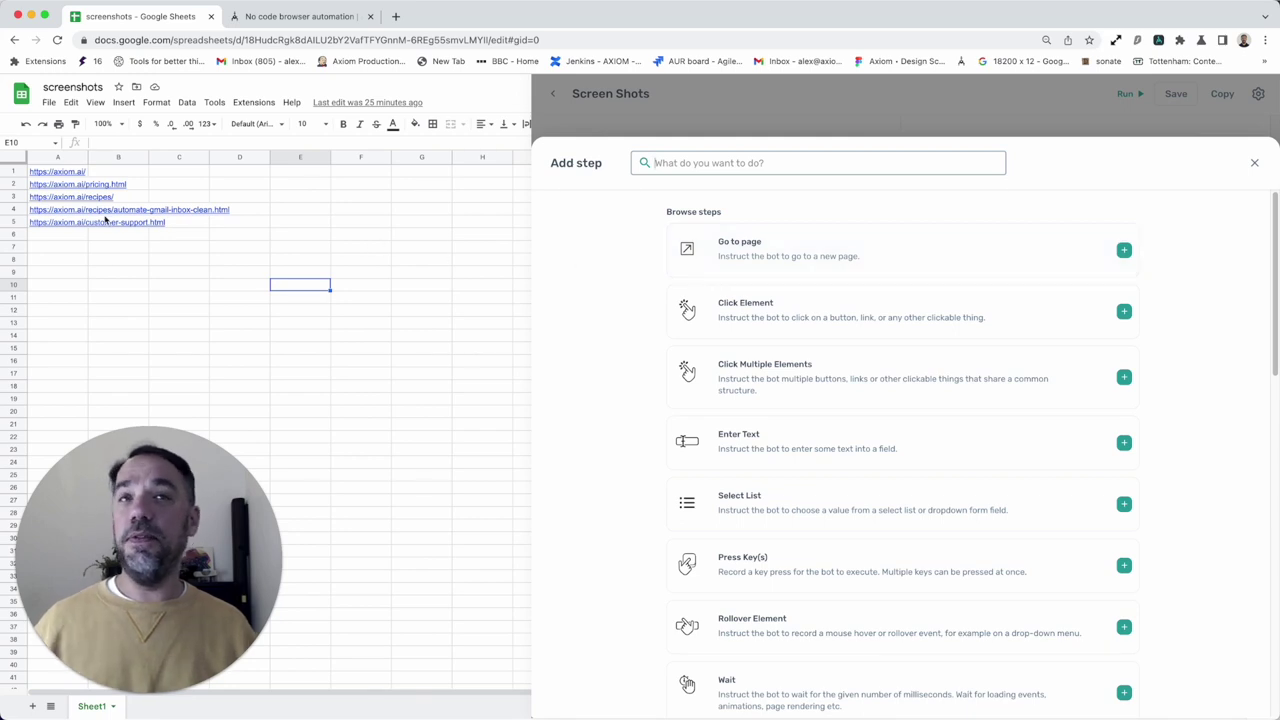
pyautogui.click(1254, 162)
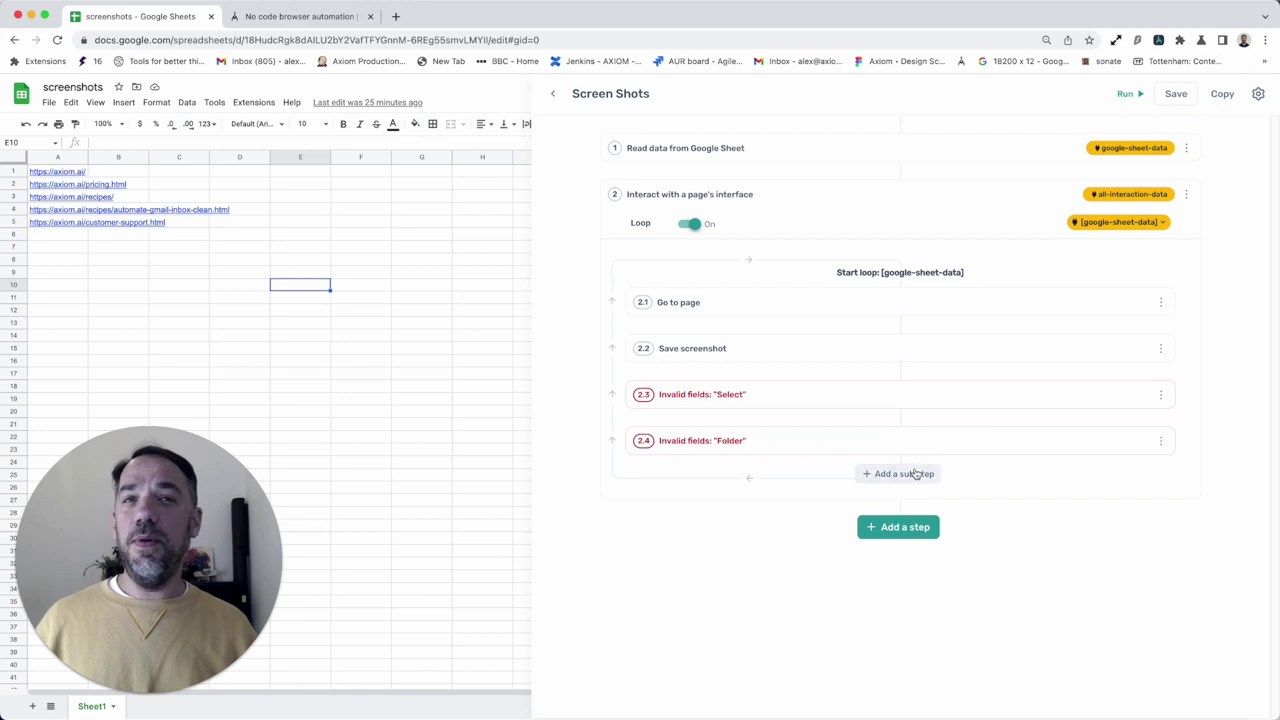
pyautogui.click(904, 473)
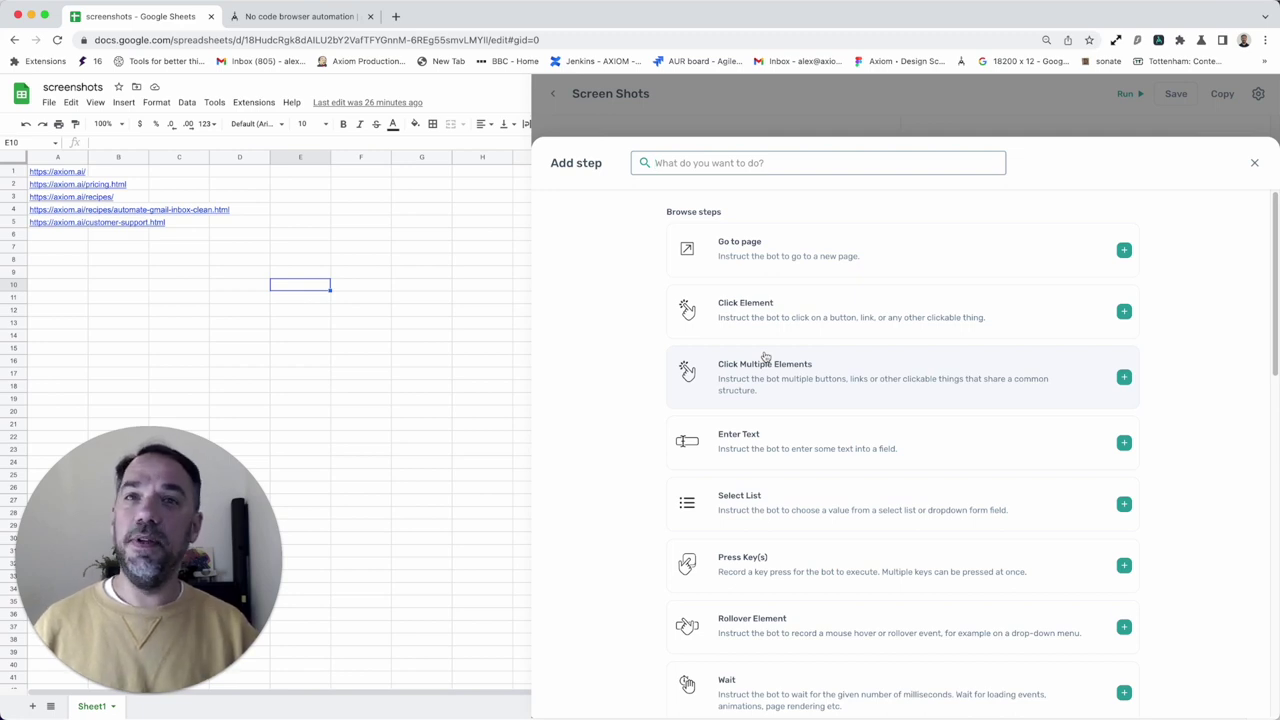
pyautogui.click(1254, 162)
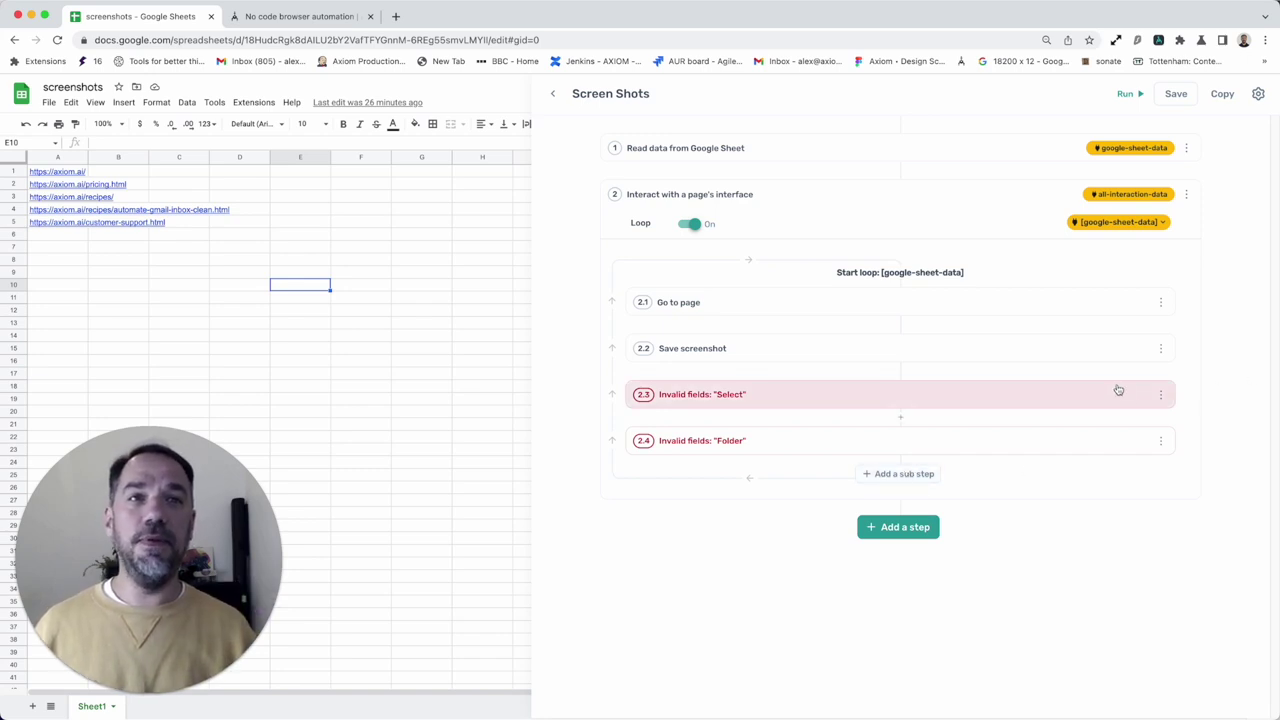
# Step: Delete the unconfigured Click Element sub-step and the second Save screenshot sub-step from the google-sheet-data loop
pyautogui.click(1160, 395)
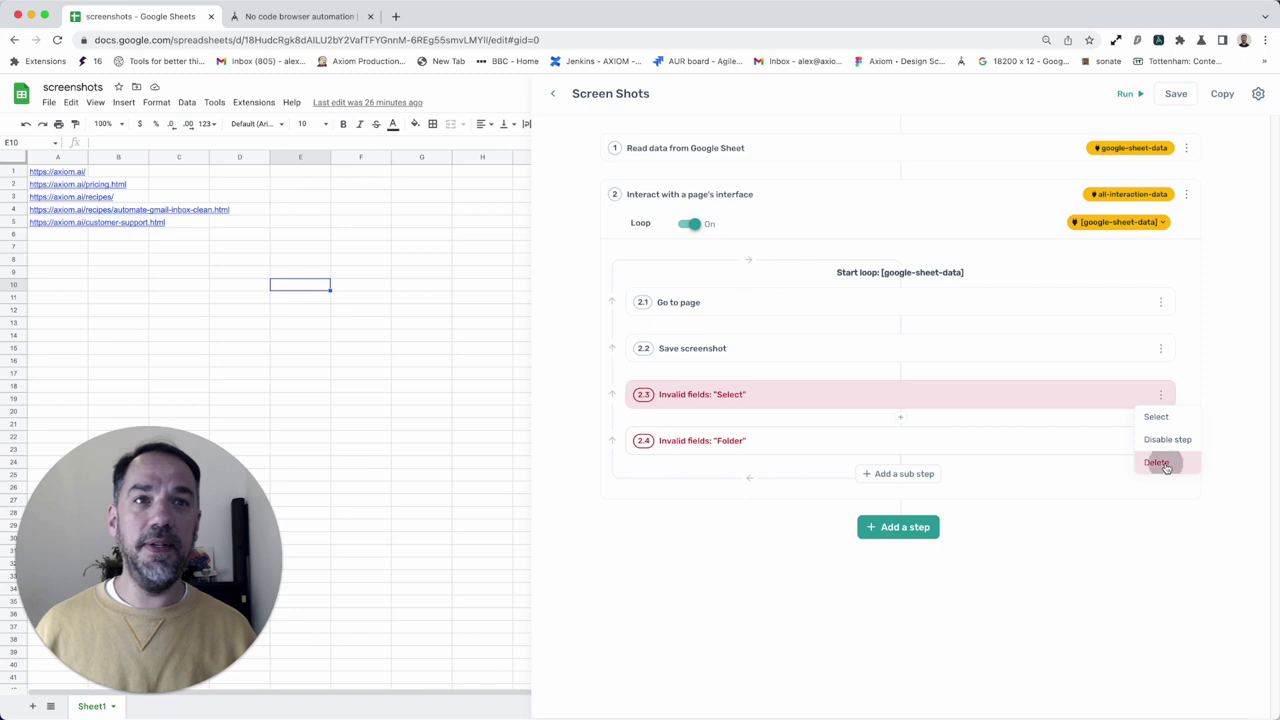
pyautogui.click(1157, 462)
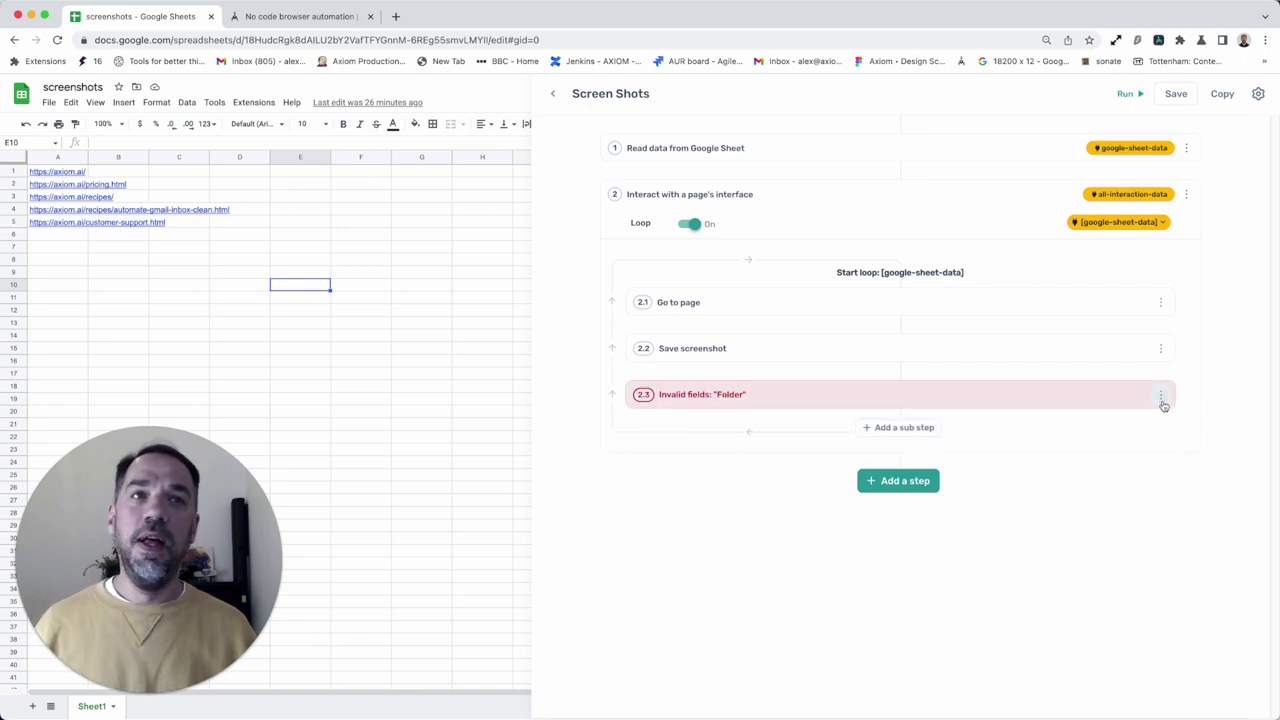
pyautogui.click(1160, 396)
pyautogui.click(1157, 462)
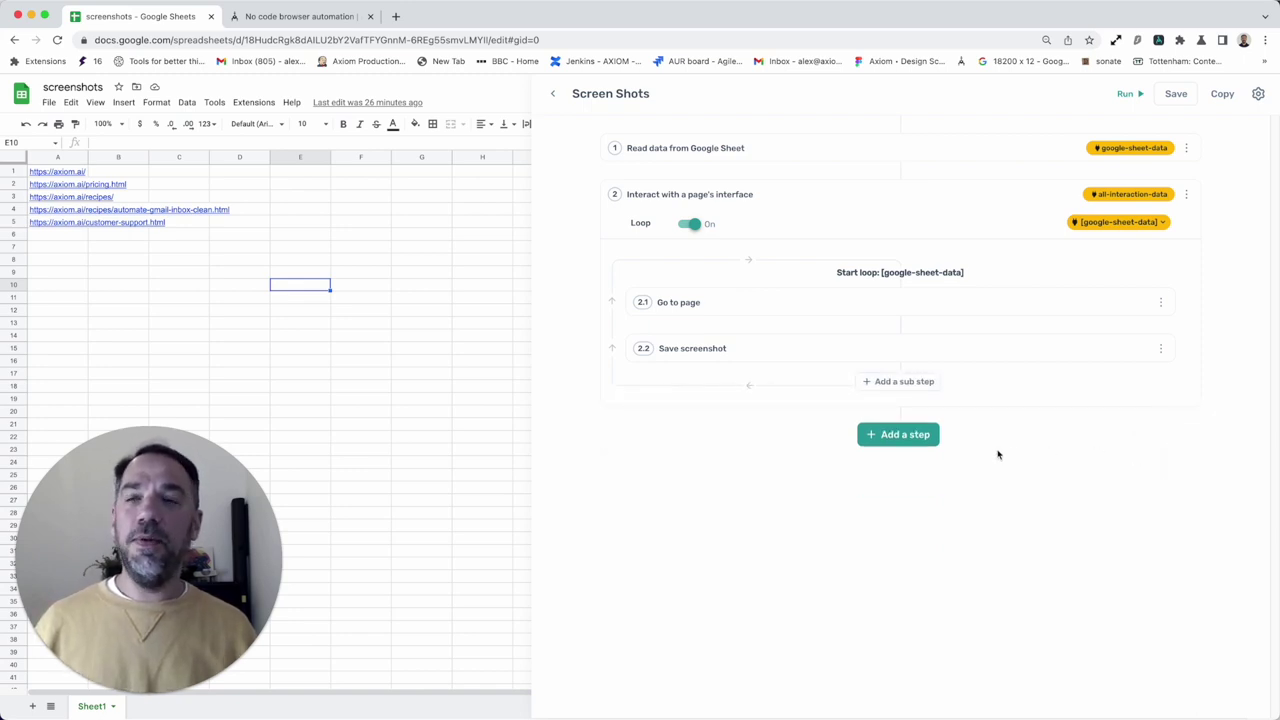